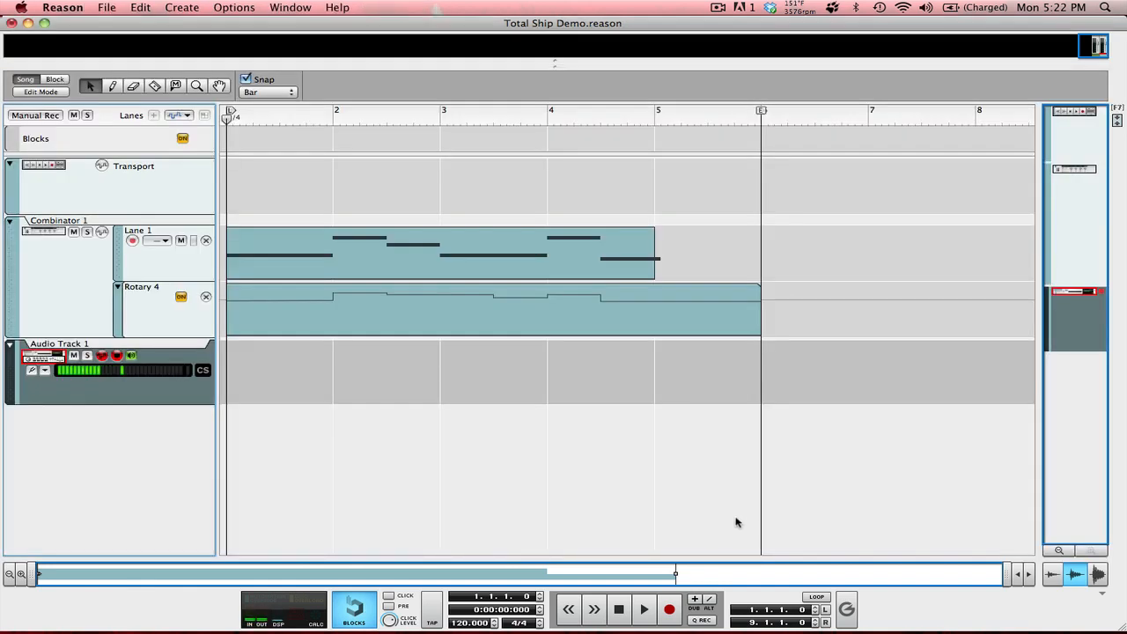
Play back the Total Ship Demo song, stop it at the start, and close the document.
{"action": "left_click", "coordinate": [643, 610]}
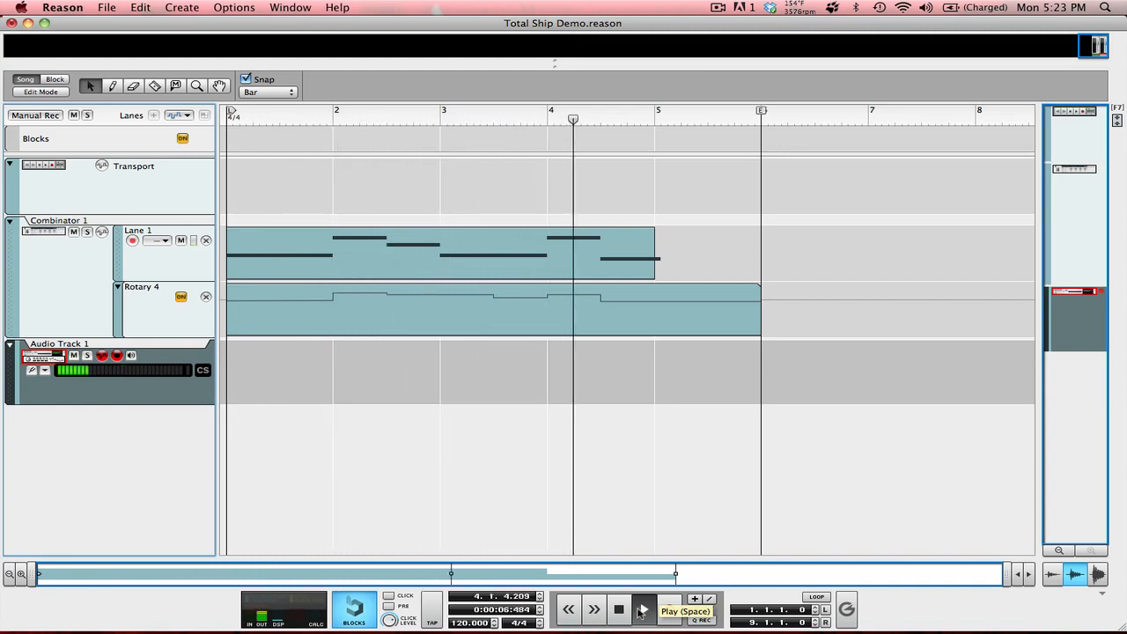
{"action": "double_click", "coordinate": [621, 609]}
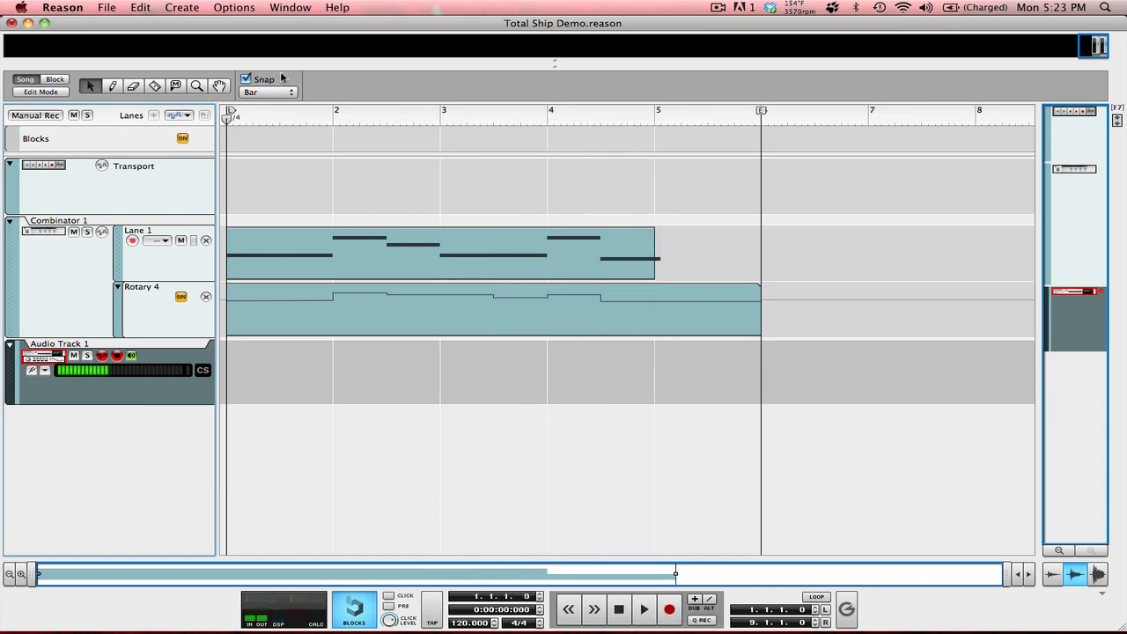
{"action": "left_click", "coordinate": [12, 23]}
{"action": "left_click", "coordinate": [509, 229]}
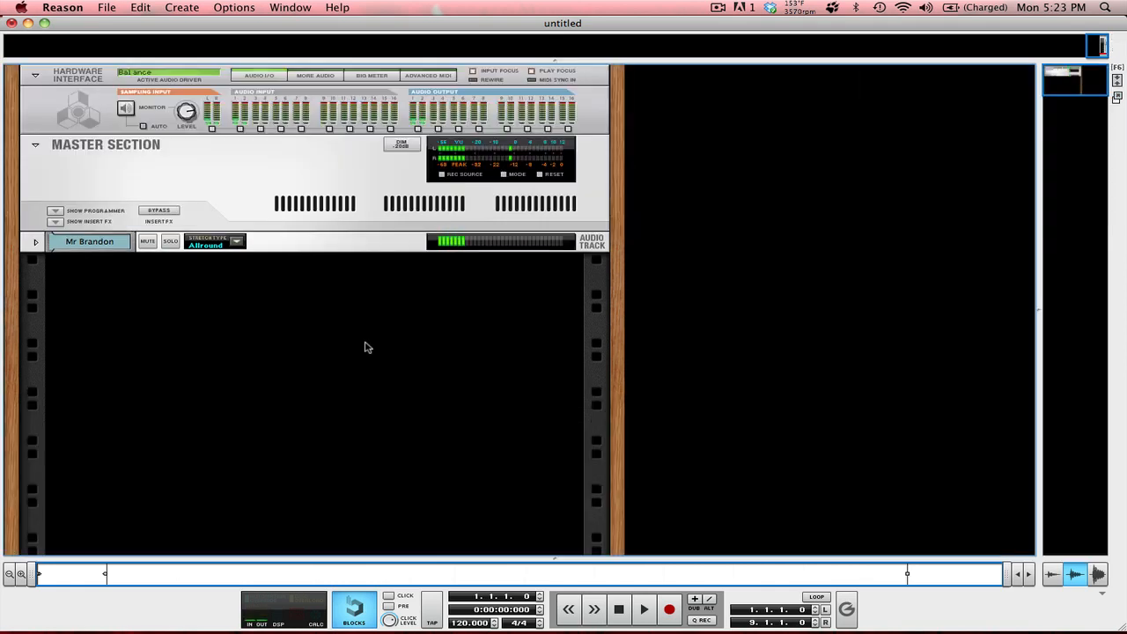
Create an empty Combinator in the rack of the untitled song.
{"action": "right_click", "coordinate": [364, 340]}
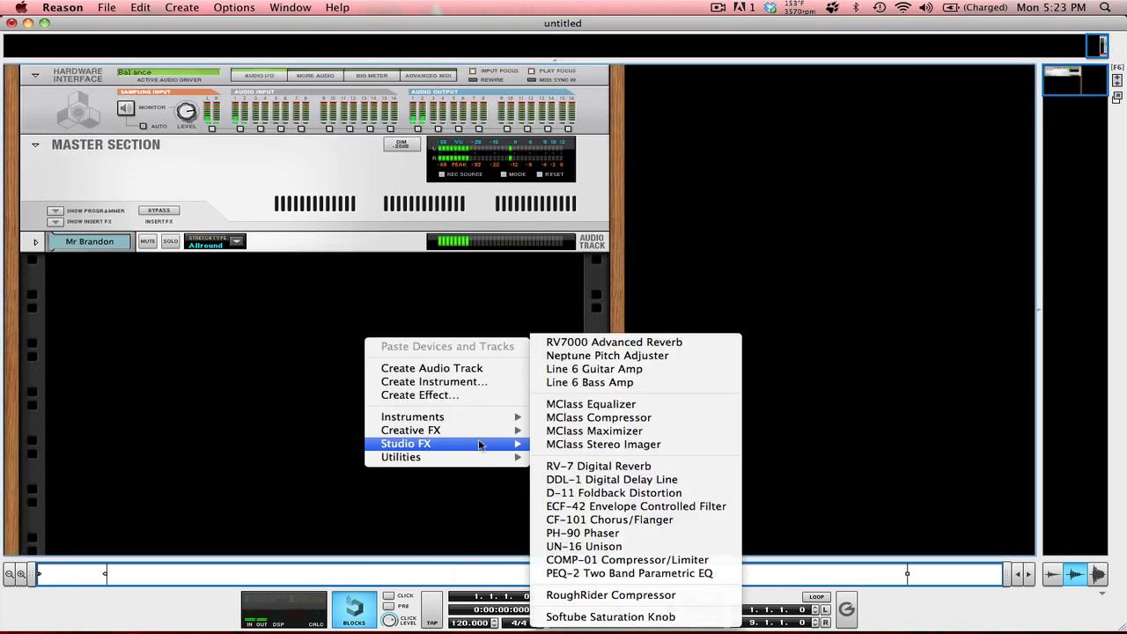
{"action": "mouse_move", "coordinate": [490, 459]}
{"action": "left_click", "coordinate": [569, 442]}
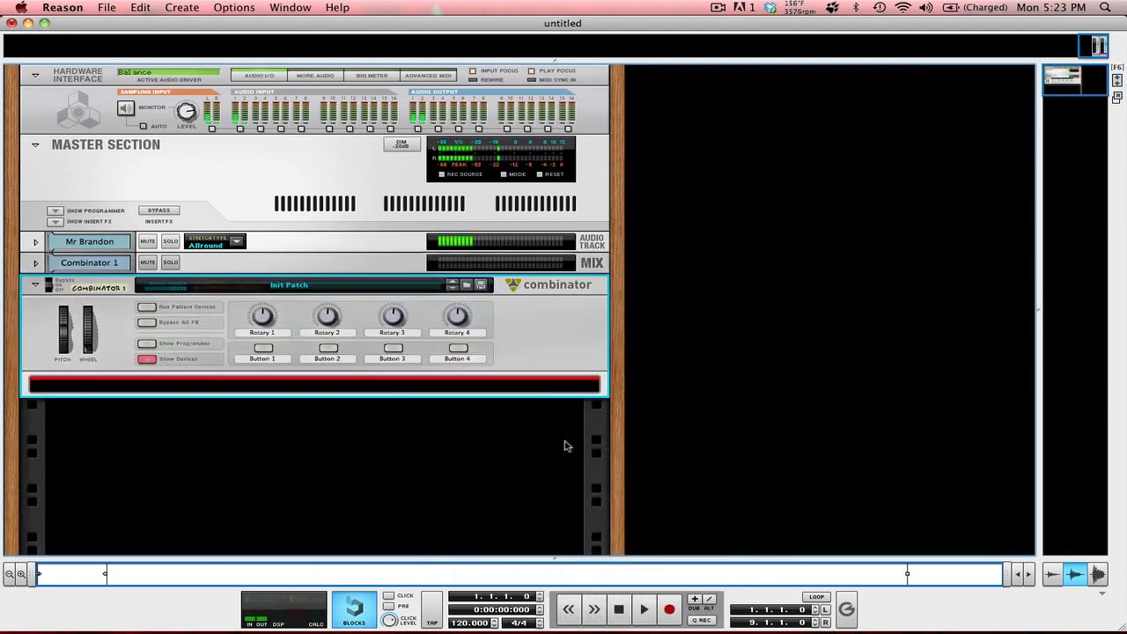
Add a Mixer 14:2 inside the Combinator.
{"action": "right_click", "coordinate": [321, 384]}
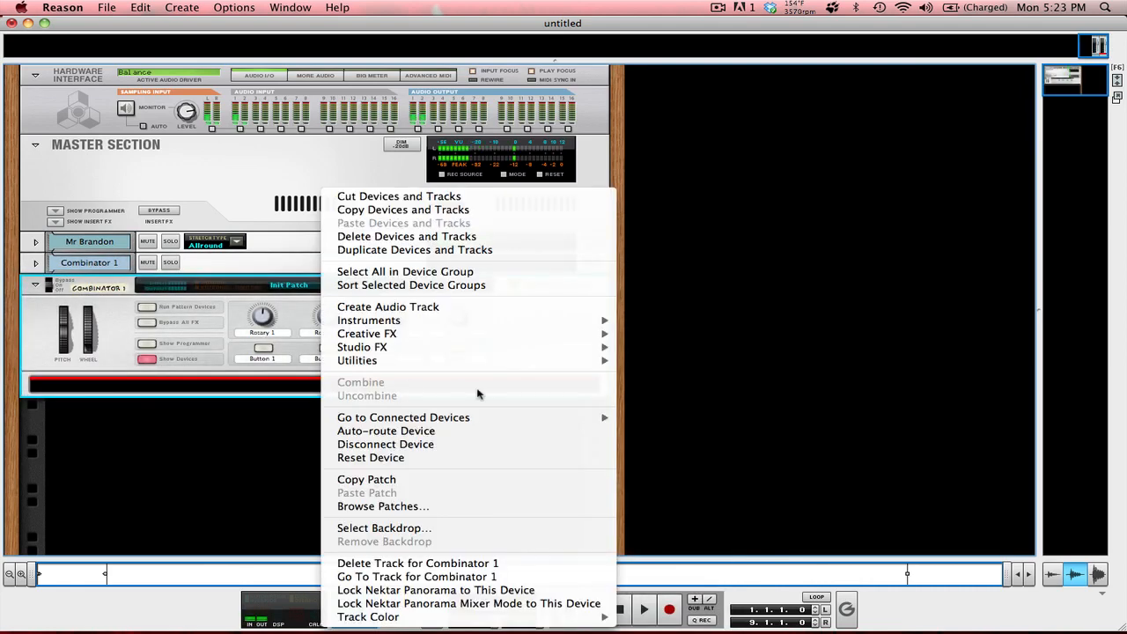
{"action": "mouse_move", "coordinate": [539, 361]}
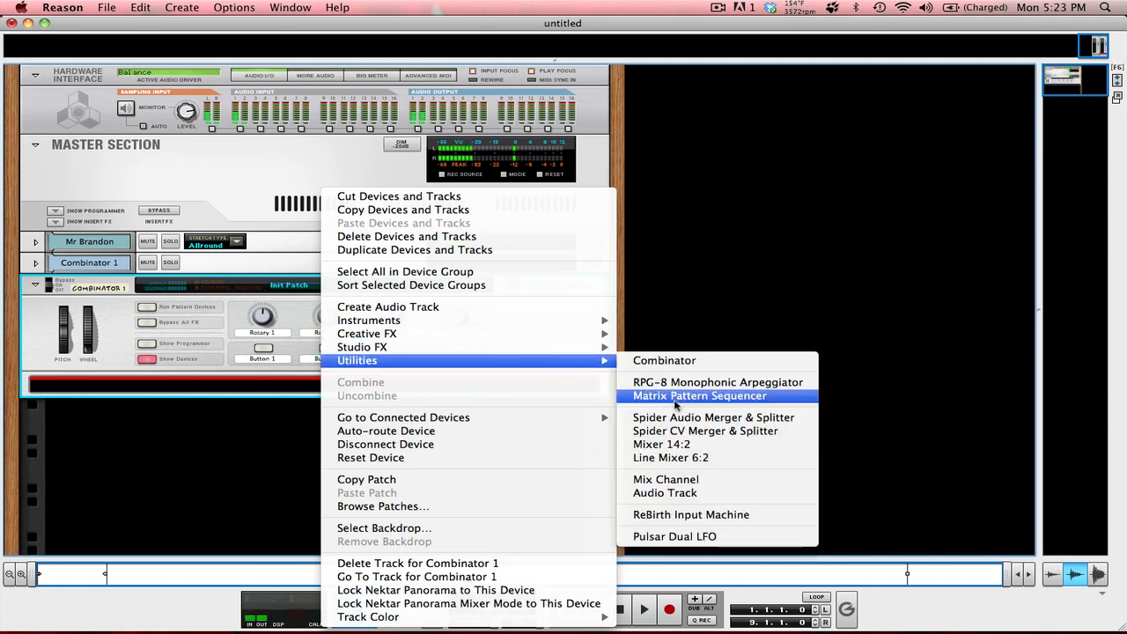
{"action": "left_click", "coordinate": [691, 444]}
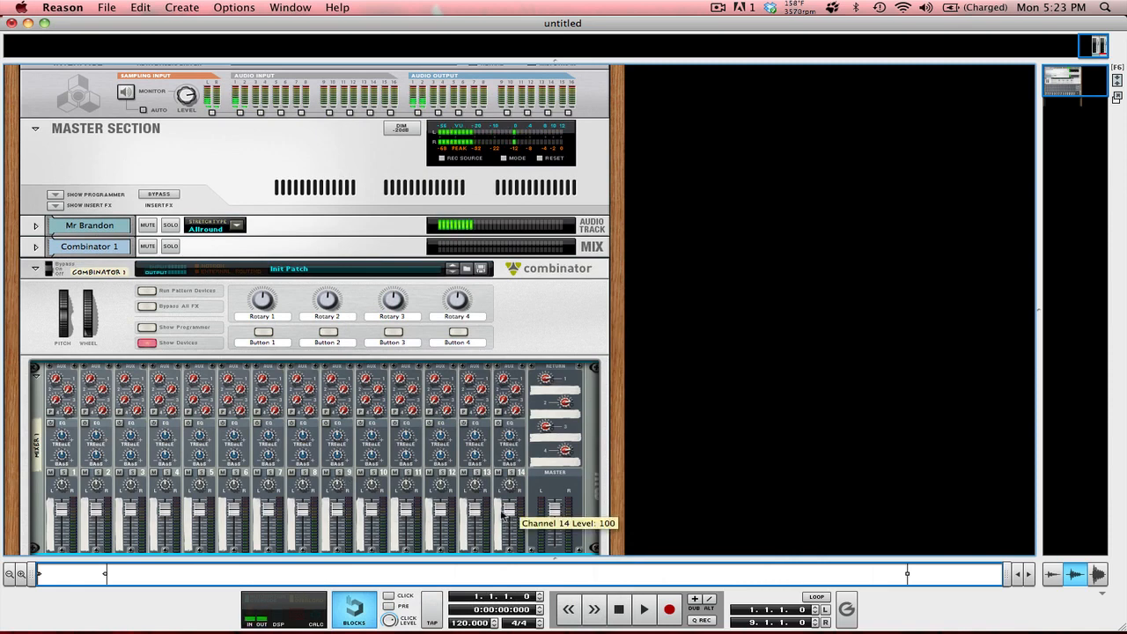
{"action": "scroll", "coordinate": [492, 500], "scroll_direction": "down", "scroll_amount": 2}
{"action": "scroll", "coordinate": [491, 500], "scroll_direction": "down", "scroll_amount": 1}
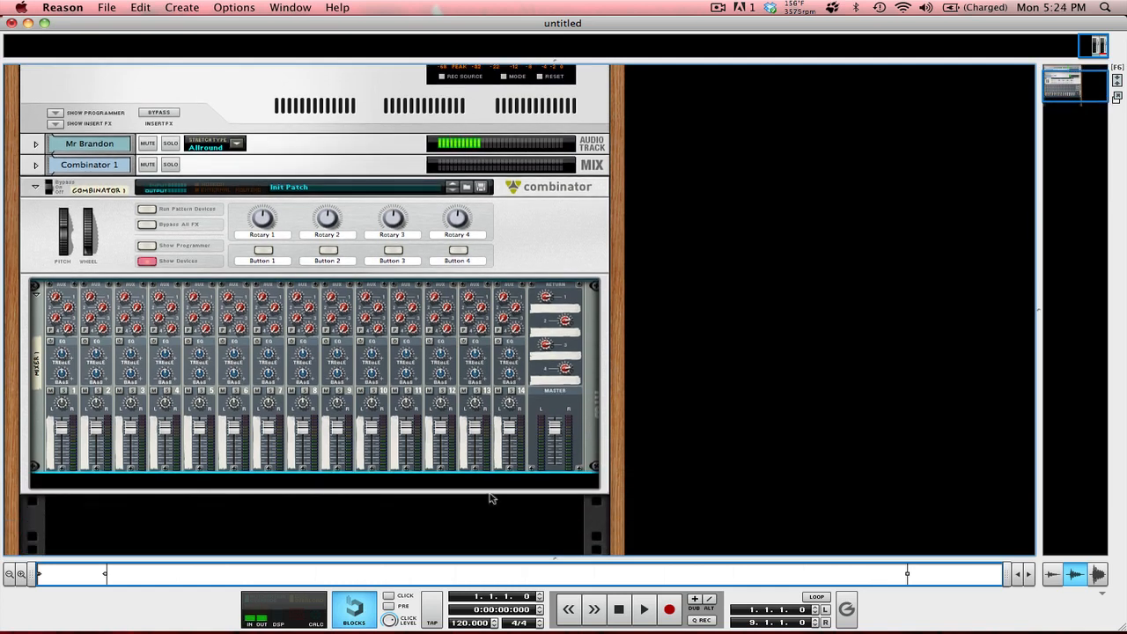
Add a Subtractor synthesizer below the mixer in the Combinator and reset it to its initial patch.
{"action": "right_click", "coordinate": [547, 403]}
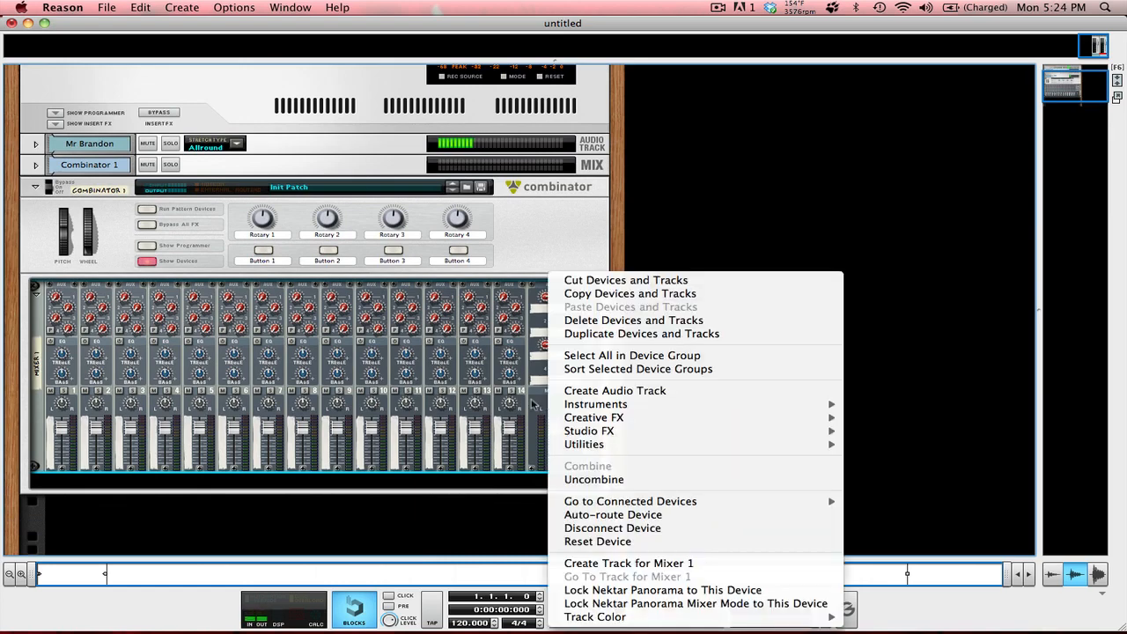
{"action": "mouse_move", "coordinate": [730, 433]}
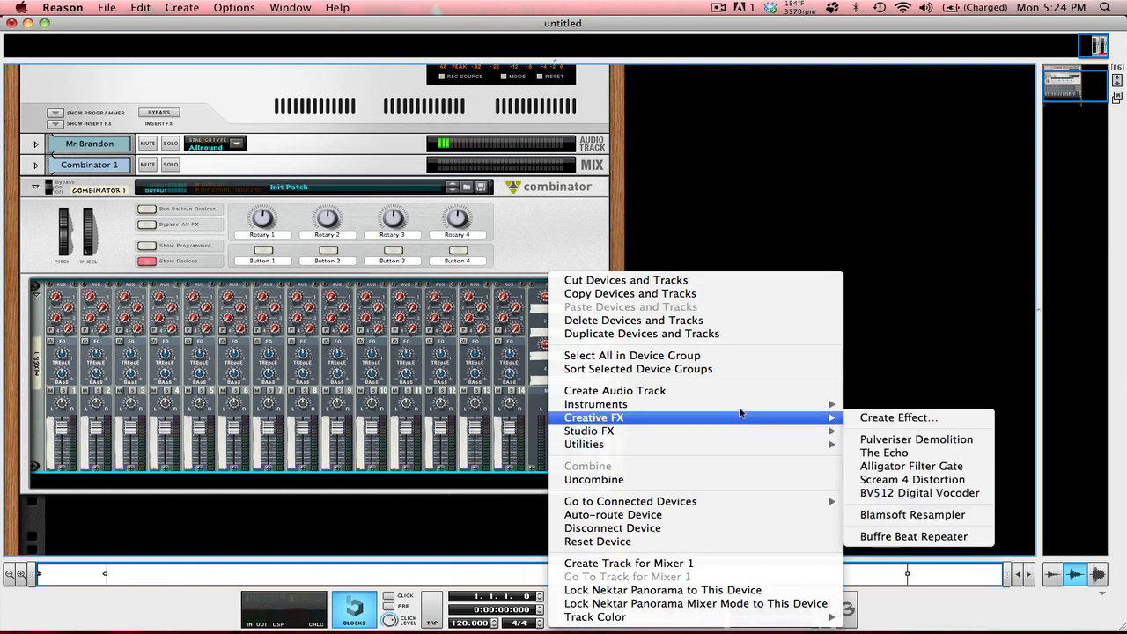
{"action": "mouse_move", "coordinate": [792, 404]}
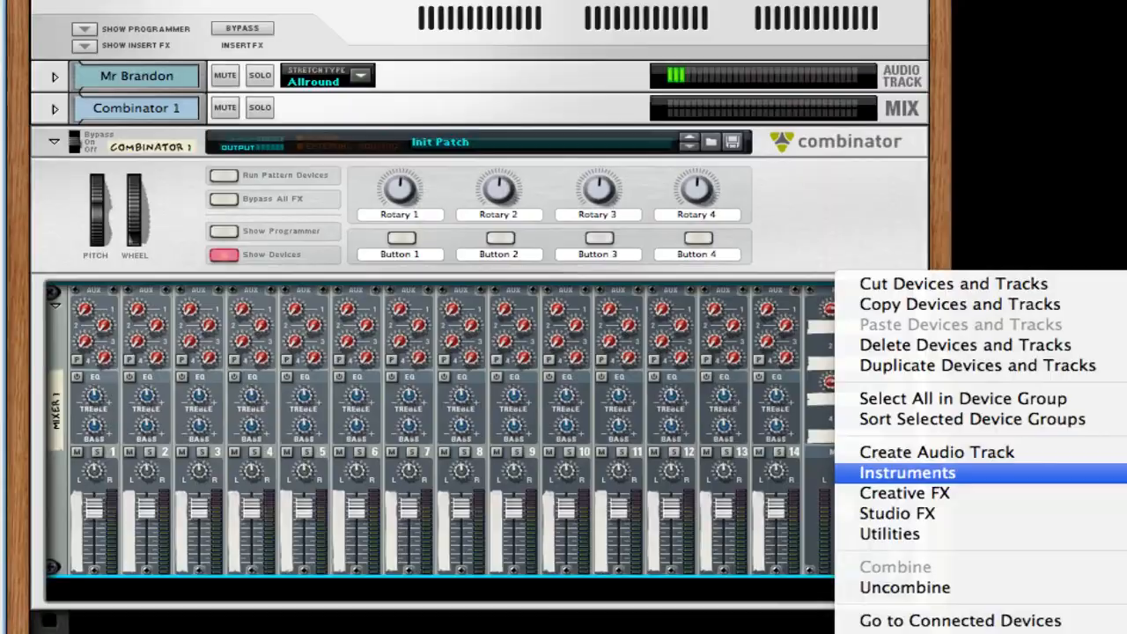
{"action": "left_click", "coordinate": [1126, 572]}
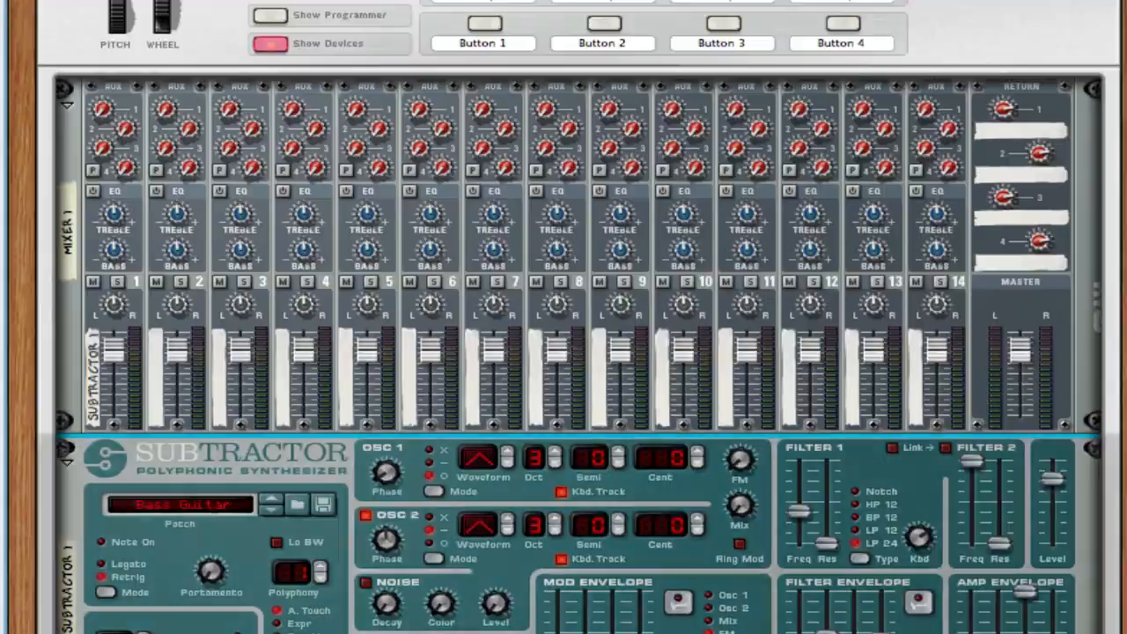
{"action": "right_click", "coordinate": [352, 328]}
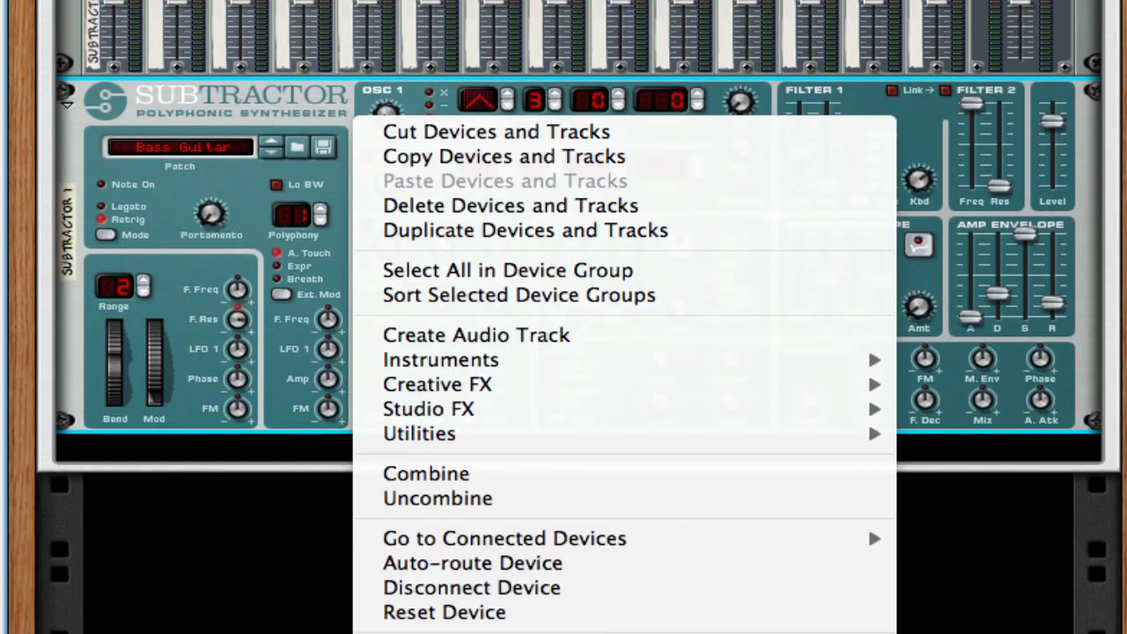
{"action": "left_click", "coordinate": [596, 615]}
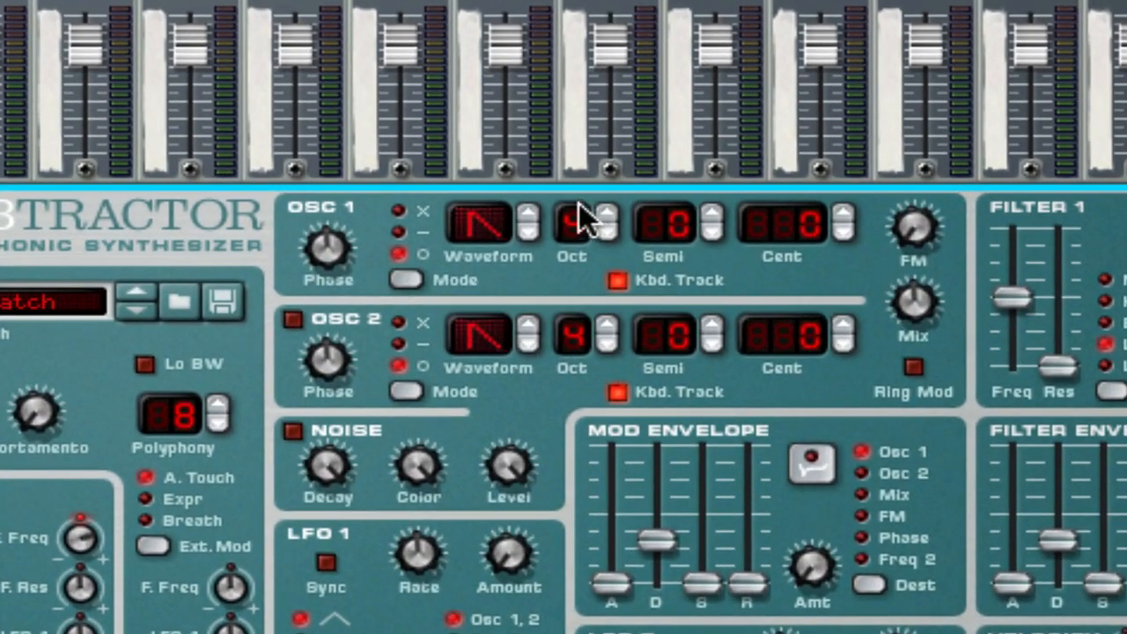
Set the Subtractor's oscillator 1 waveform to 6.
{"action": "left_click", "coordinate": [527, 215]}
{"action": "left_click", "coordinate": [527, 214]}
{"action": "left_click", "coordinate": [527, 214]}
{"action": "left_click", "coordinate": [527, 215]}
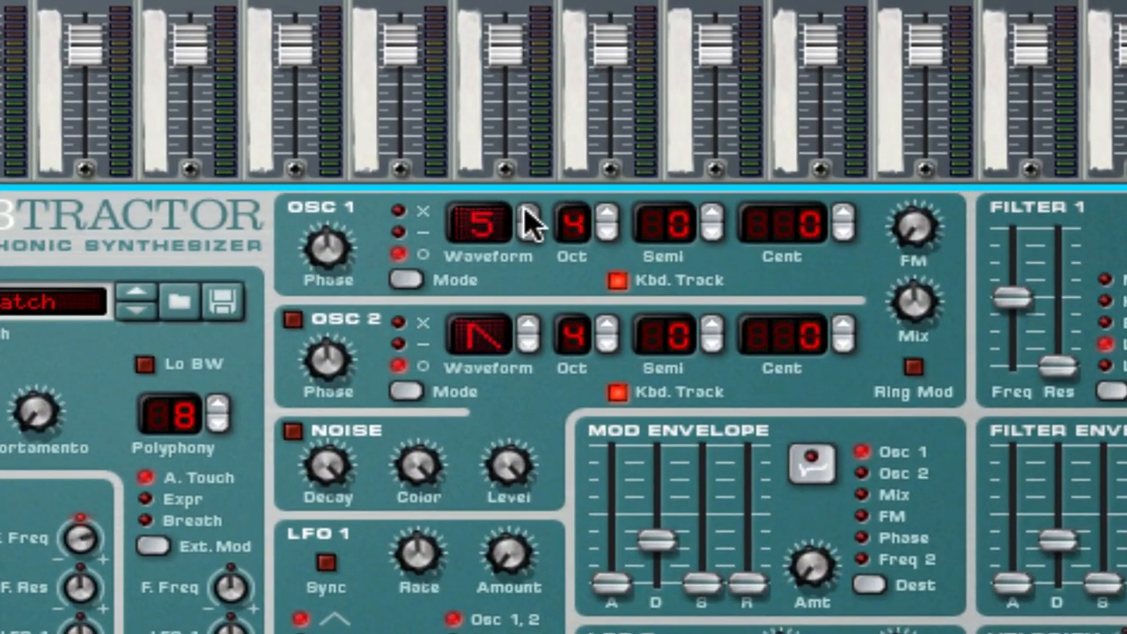
{"action": "left_click", "coordinate": [526, 214]}
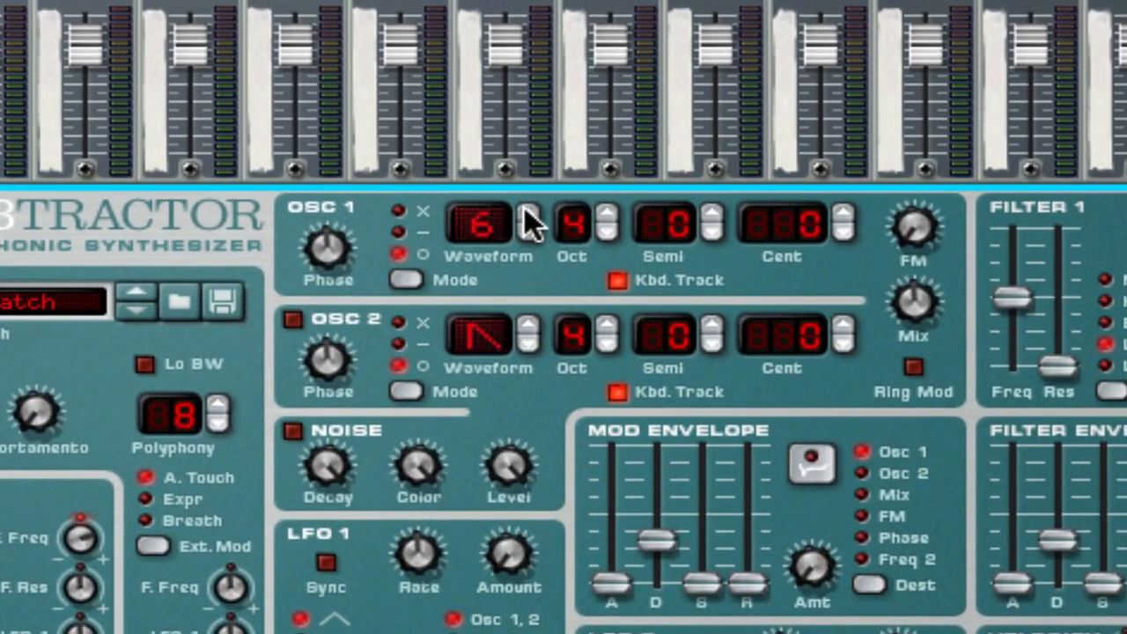
Enable oscillator 2 with a square waveform at octave 2, and raise the oscillator Mix toward oscillator 2.
{"action": "left_click", "coordinate": [293, 318]}
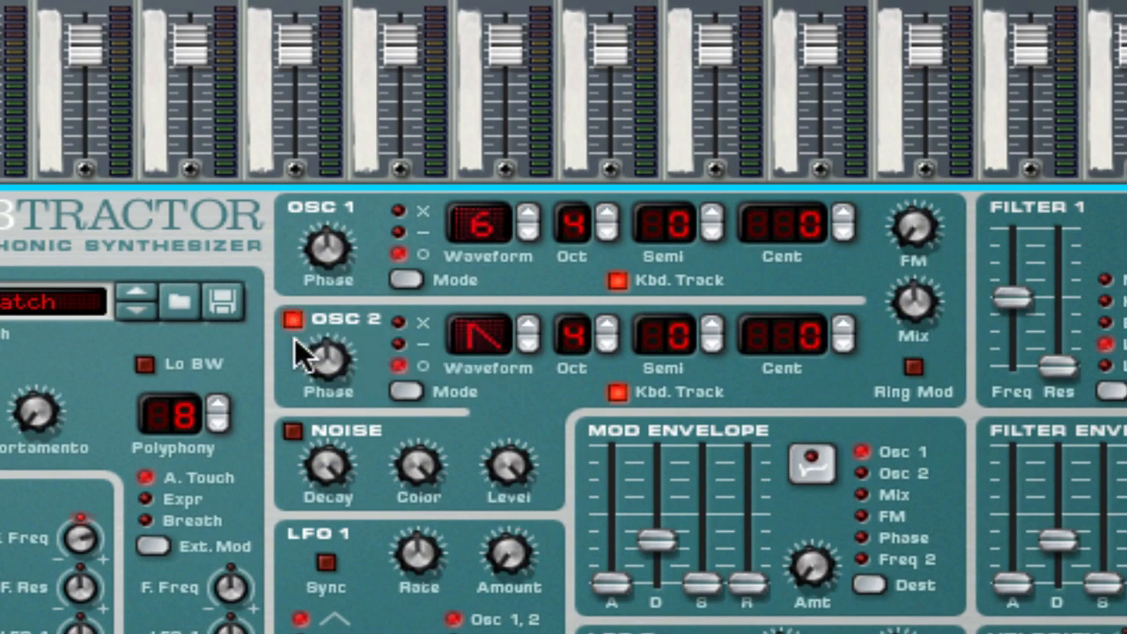
{"action": "left_click", "coordinate": [528, 327]}
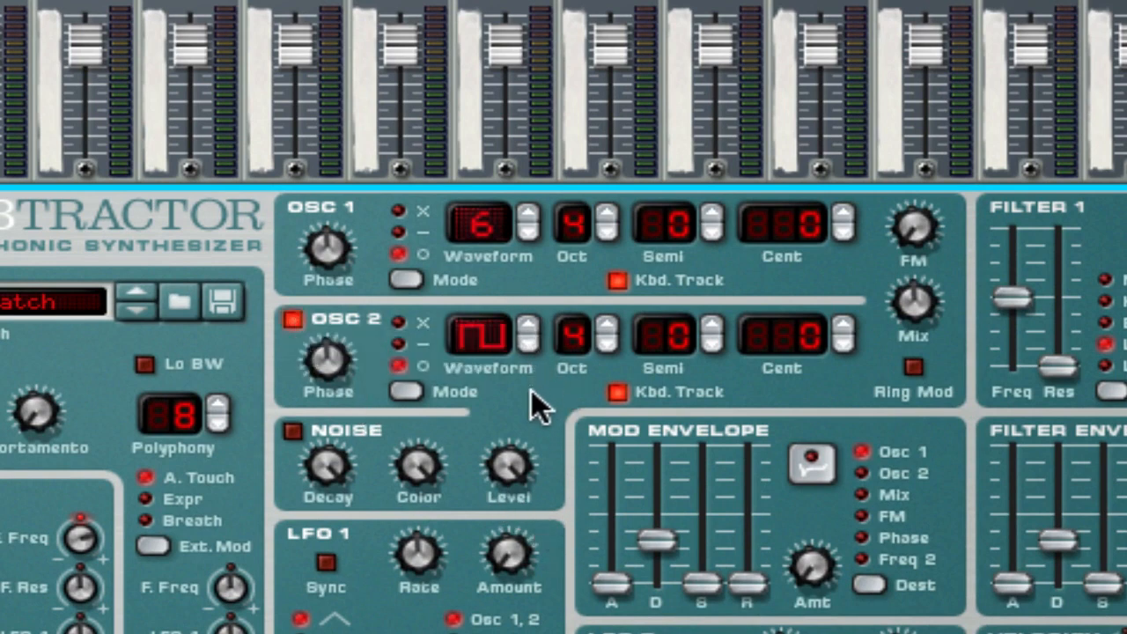
{"action": "left_click", "coordinate": [607, 345]}
{"action": "left_click", "coordinate": [607, 345]}
{"action": "left_click_drag", "start_coordinate": [913, 301], "coordinate": [892, 249]}
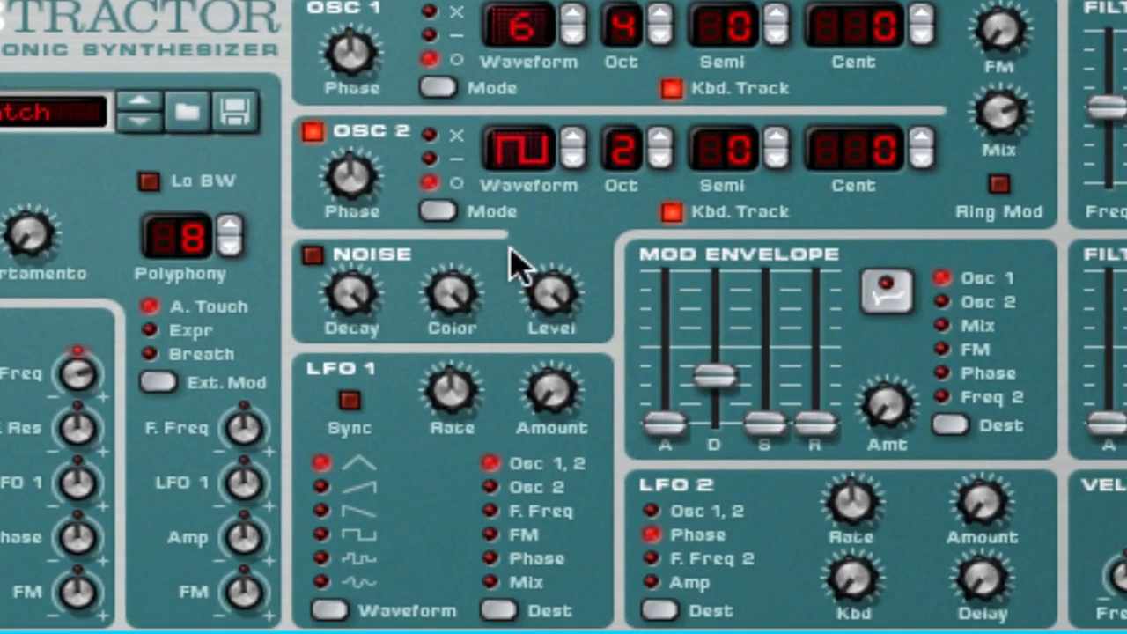
Sync LFO 1 to tempo, raise its rate, set its amount to 127 and route it to the filter frequency.
{"action": "left_click", "coordinate": [349, 405]}
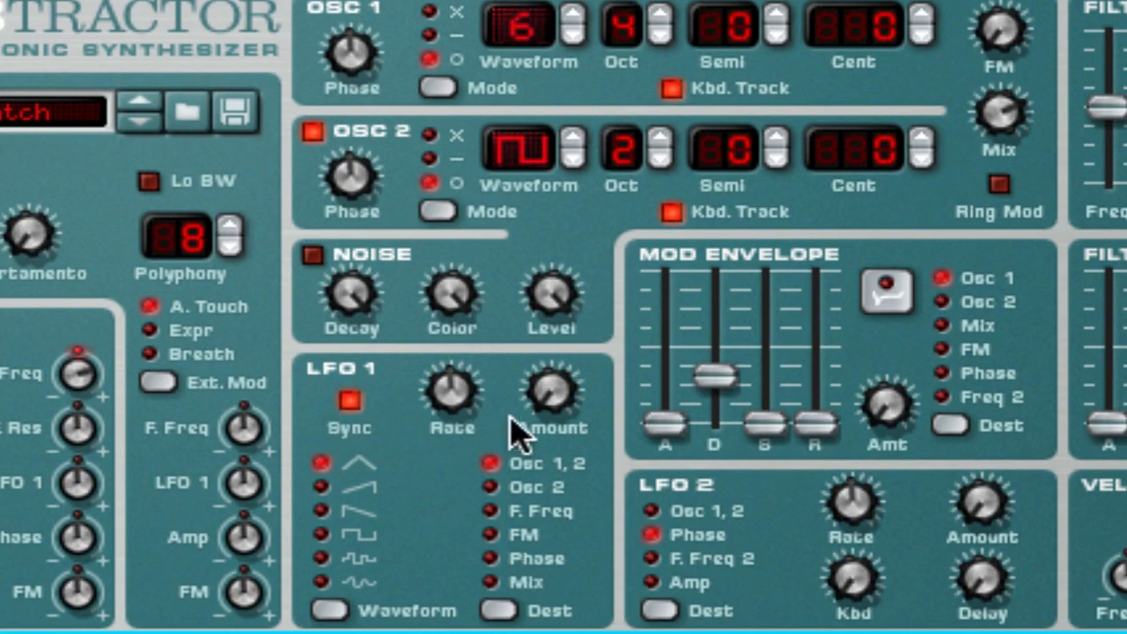
{"action": "mouse_move", "coordinate": [446, 387]}
{"action": "left_click_drag", "start_coordinate": [447, 387], "coordinate": [433, 335]}
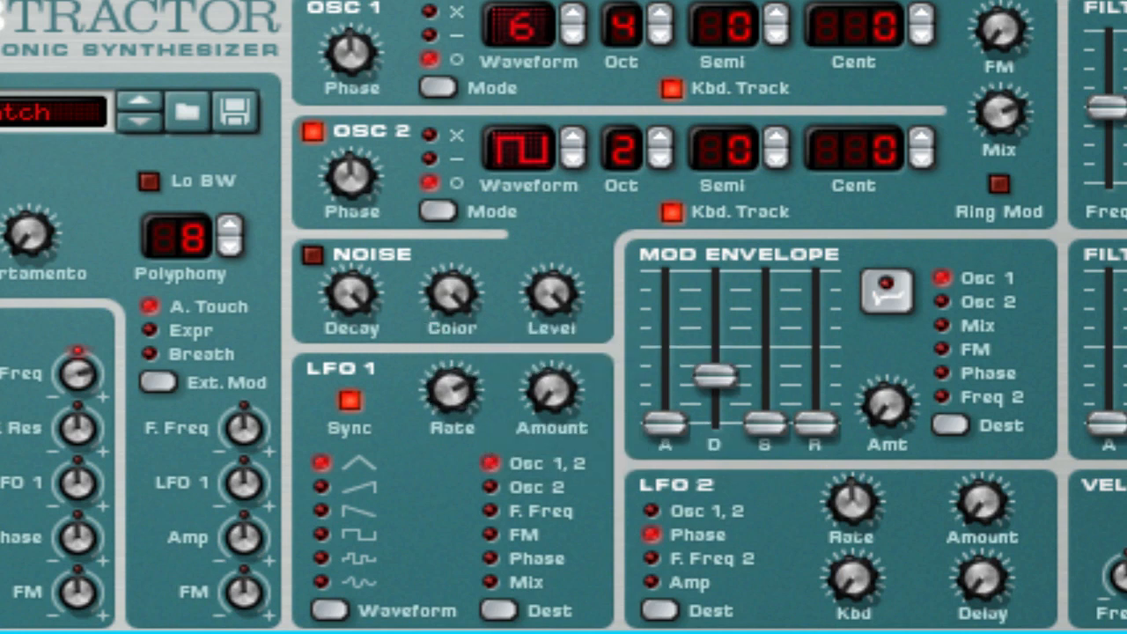
{"action": "left_click_drag", "start_coordinate": [551, 390], "coordinate": [551, 343]}
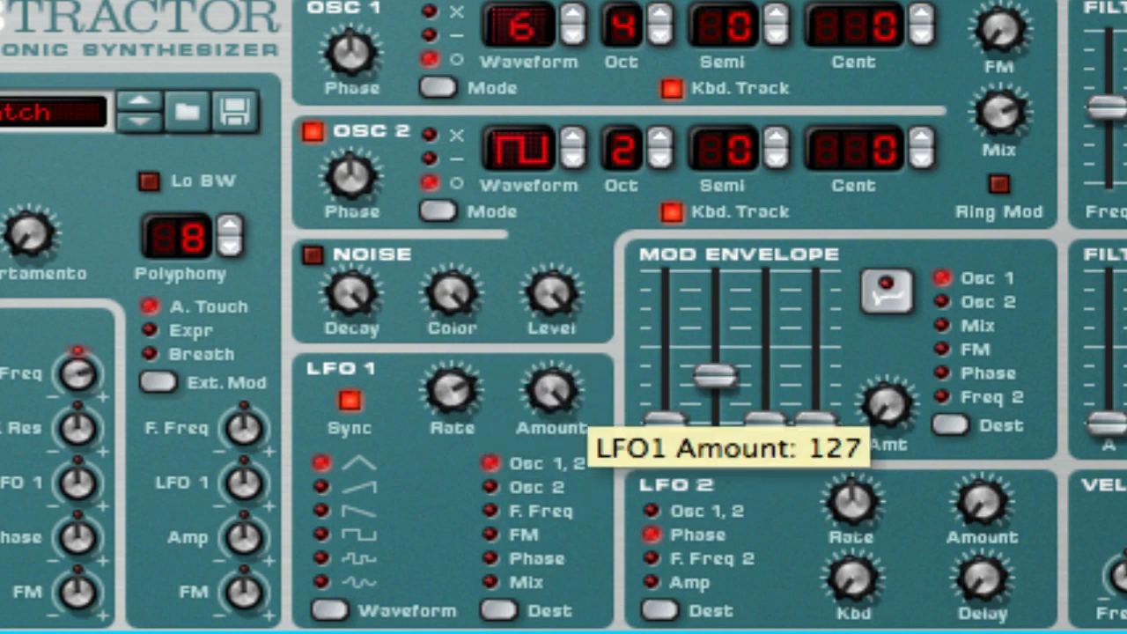
{"action": "left_click", "coordinate": [490, 511]}
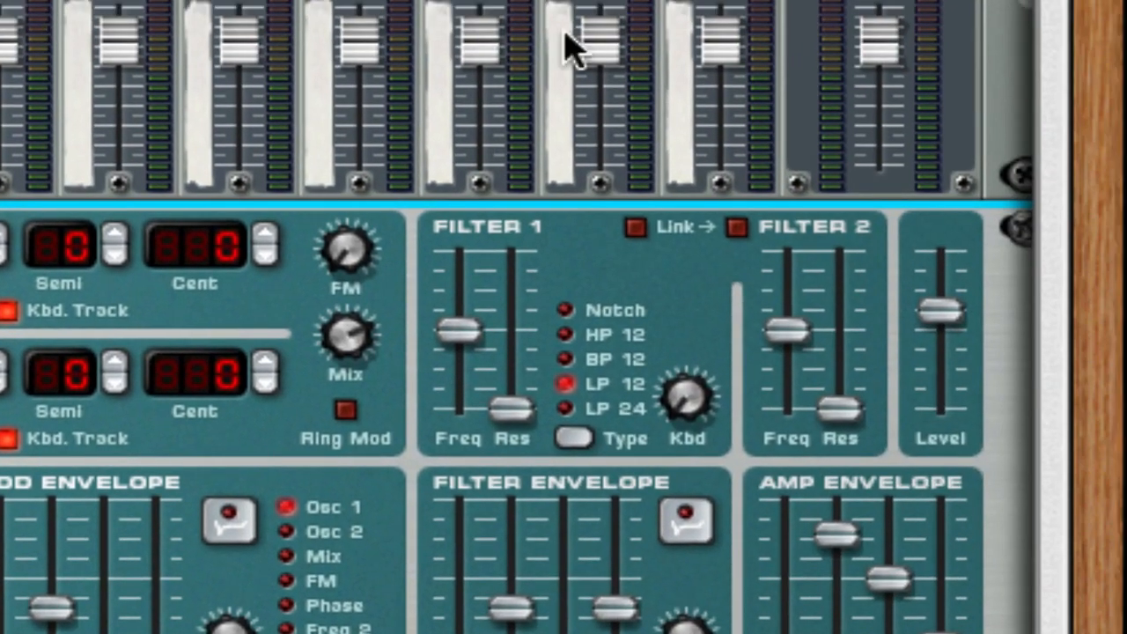
Set the Filter 1 frequency to 80 and raise the amp envelope sustain to maximum.
{"action": "left_click_drag", "start_coordinate": [455, 326], "coordinate": [455, 311]}
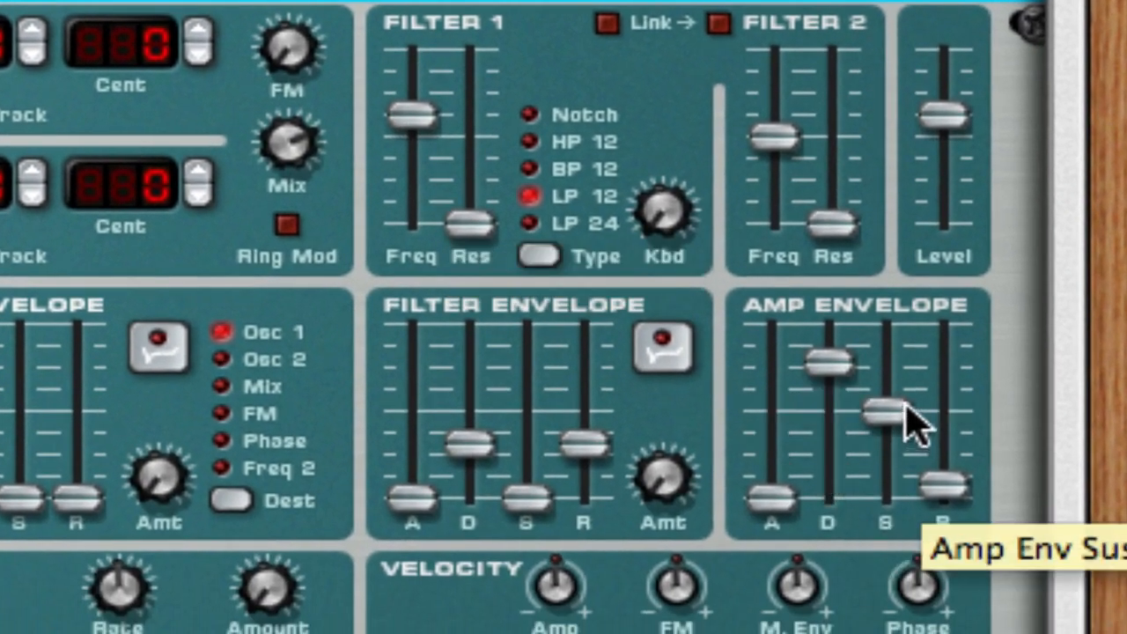
{"action": "left_click_drag", "start_coordinate": [887, 435], "coordinate": [891, 227]}
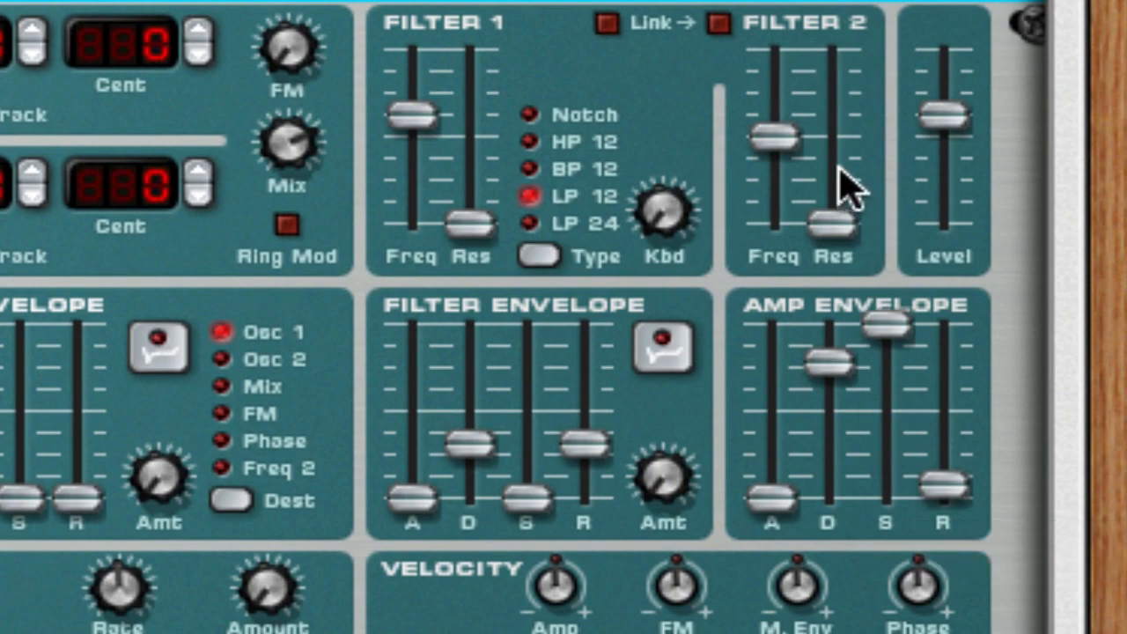
{"action": "mouse_move", "coordinate": [420, 115]}
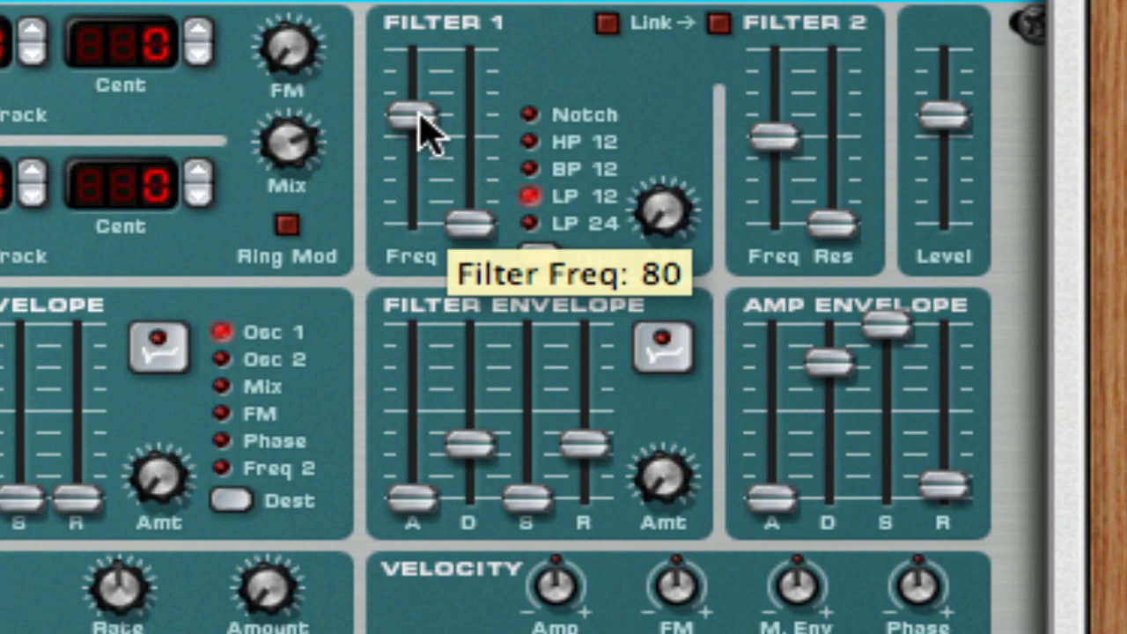
{"action": "mouse_move", "coordinate": [419, 113]}
{"action": "left_mouse_down"}
{"action": "mouse_move", "coordinate": [422, 144]}
{"action": "mouse_move", "coordinate": [422, 114]}
{"action": "left_mouse_up"}
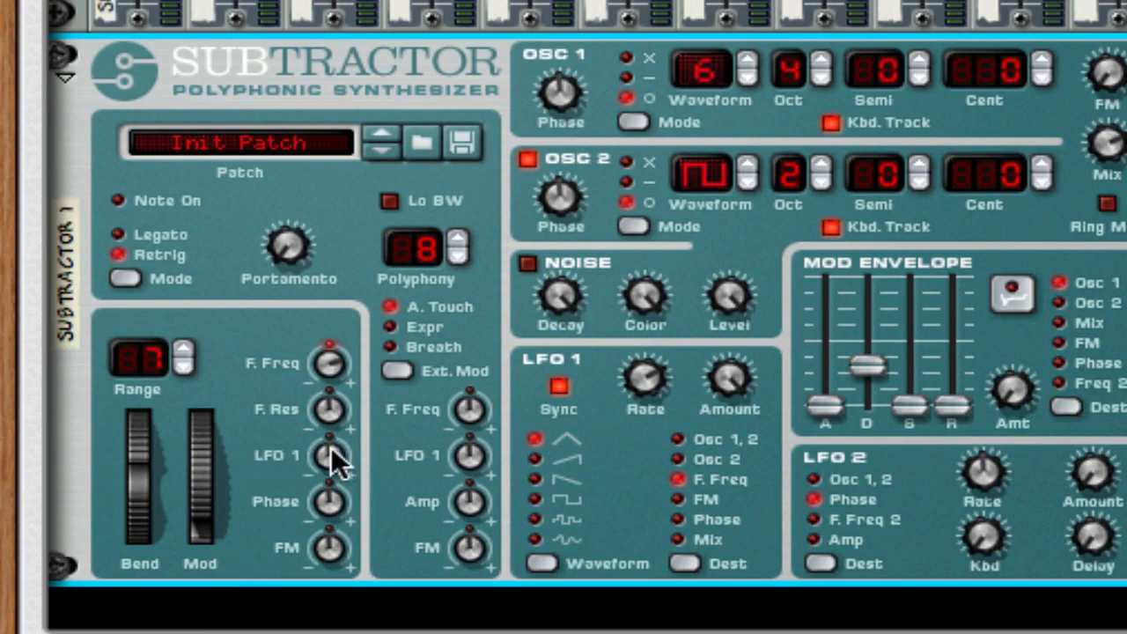
Turn the mod wheel's LFO 1 amount fully negative, and test the mod wheel at 127 before returning it to 0.
{"action": "left_click_drag", "start_coordinate": [330, 456], "coordinate": [303, 545]}
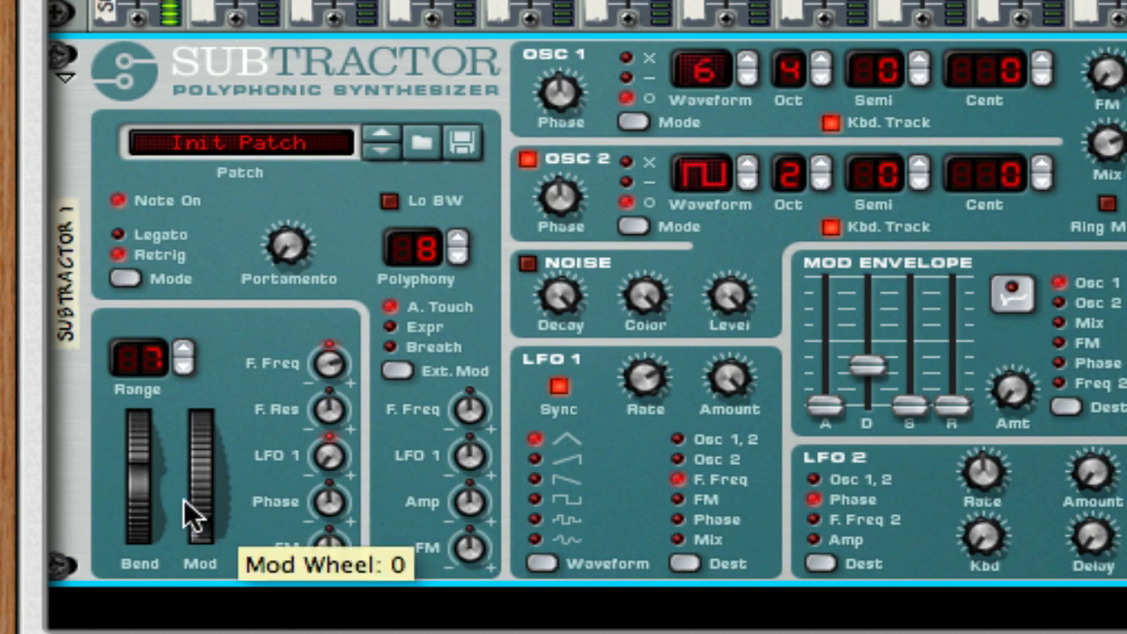
{"action": "left_click_drag", "start_coordinate": [194, 523], "coordinate": [174, 258]}
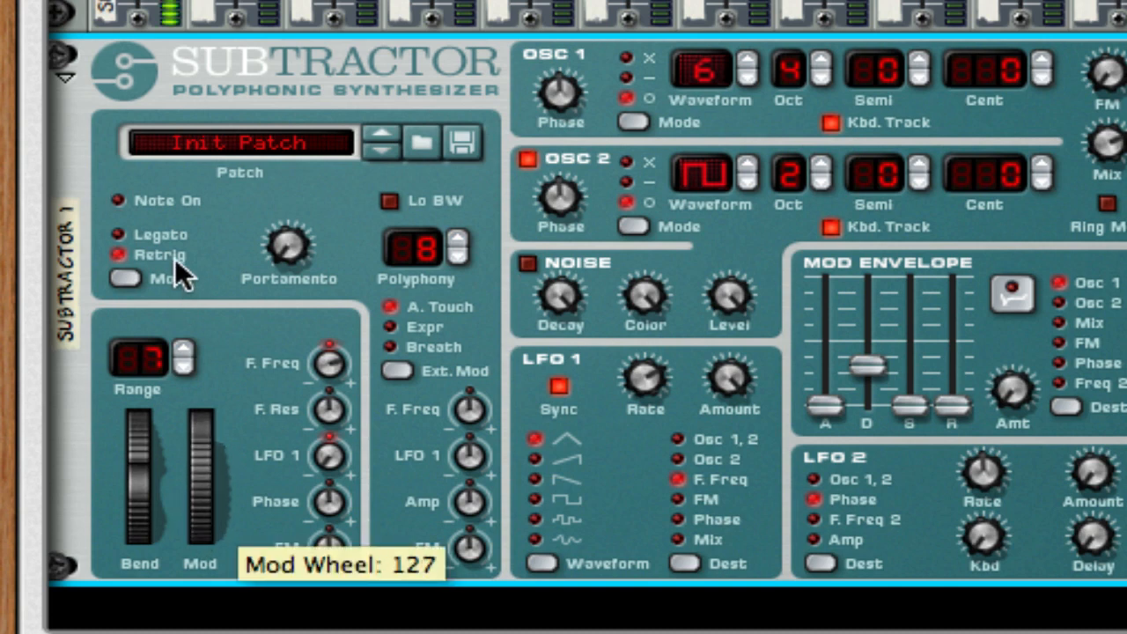
{"action": "left_click_drag", "start_coordinate": [195, 431], "coordinate": [195, 632]}
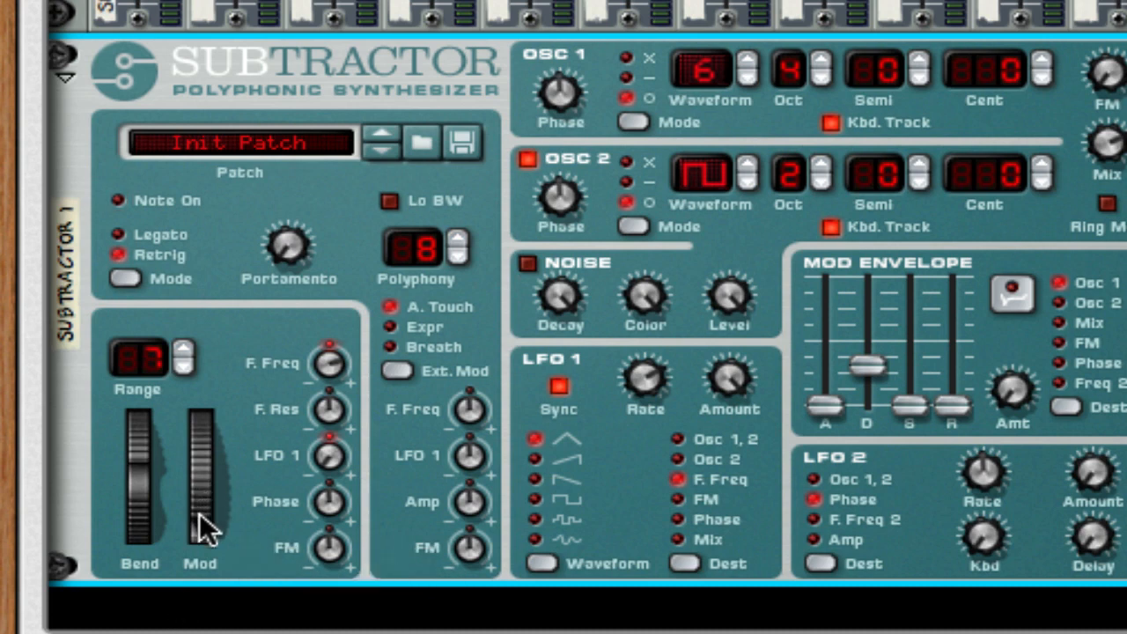
{"action": "mouse_move", "coordinate": [199, 513]}
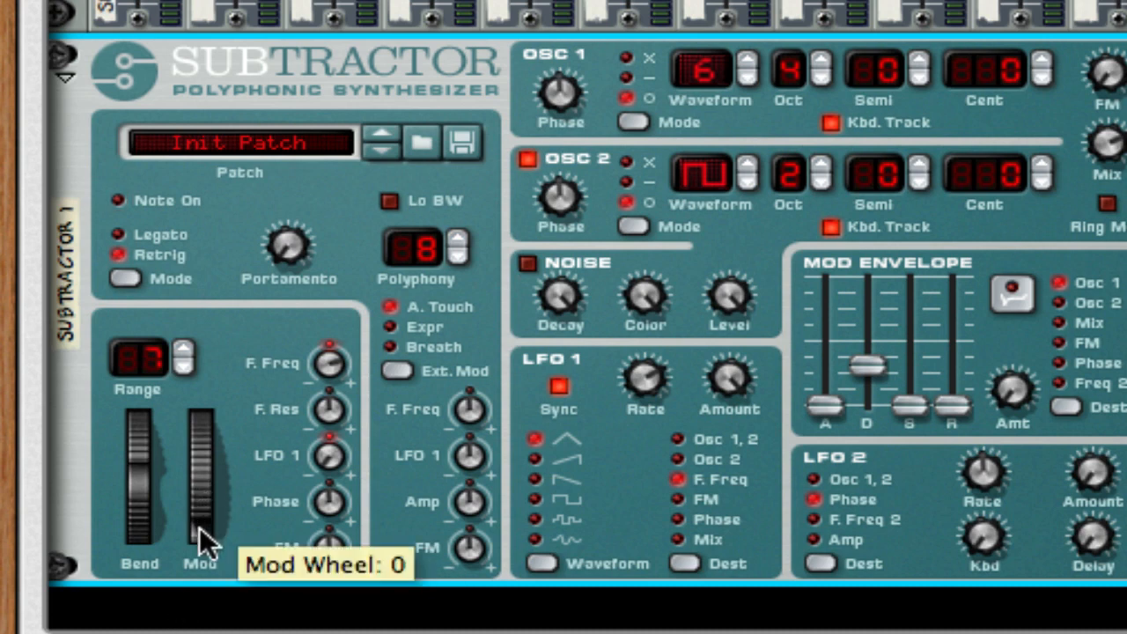
{"action": "left_click_drag", "start_coordinate": [199, 527], "coordinate": [185, 617]}
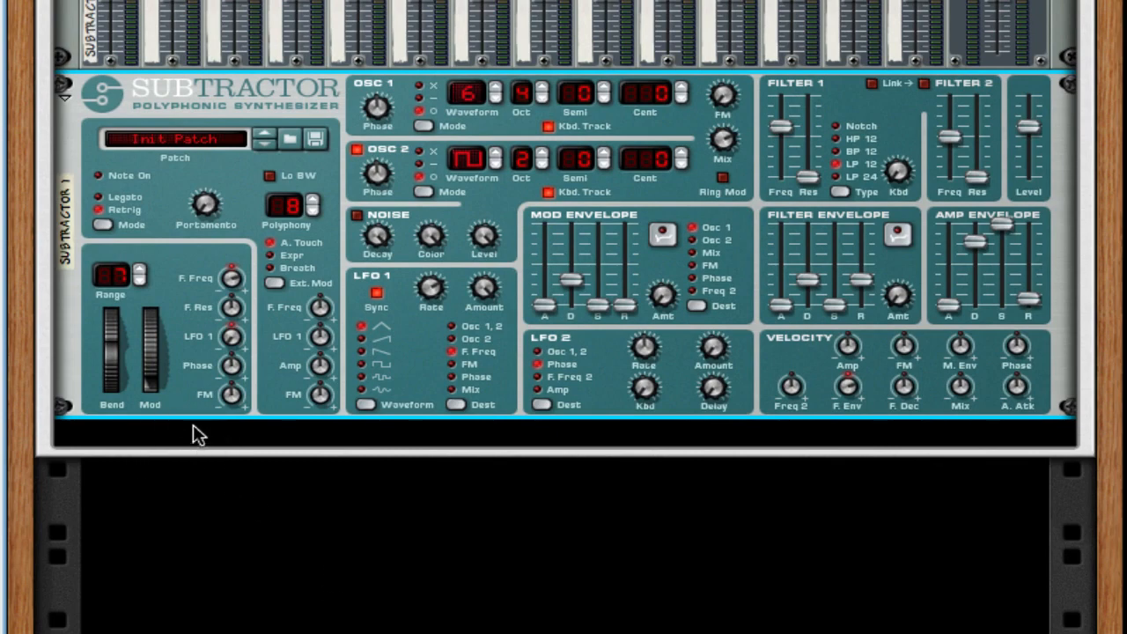
Add another instrument device below the Subtractor inside the Combinator.
{"action": "right_click", "coordinate": [158, 436]}
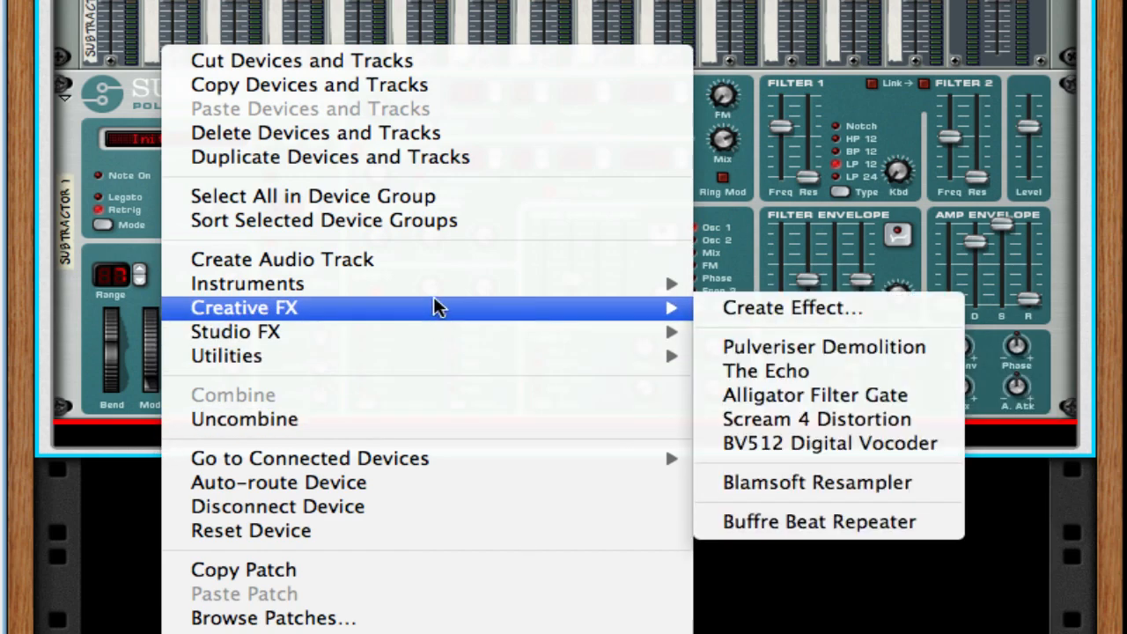
{"action": "mouse_move", "coordinate": [623, 291]}
{"action": "left_click", "coordinate": [811, 392]}
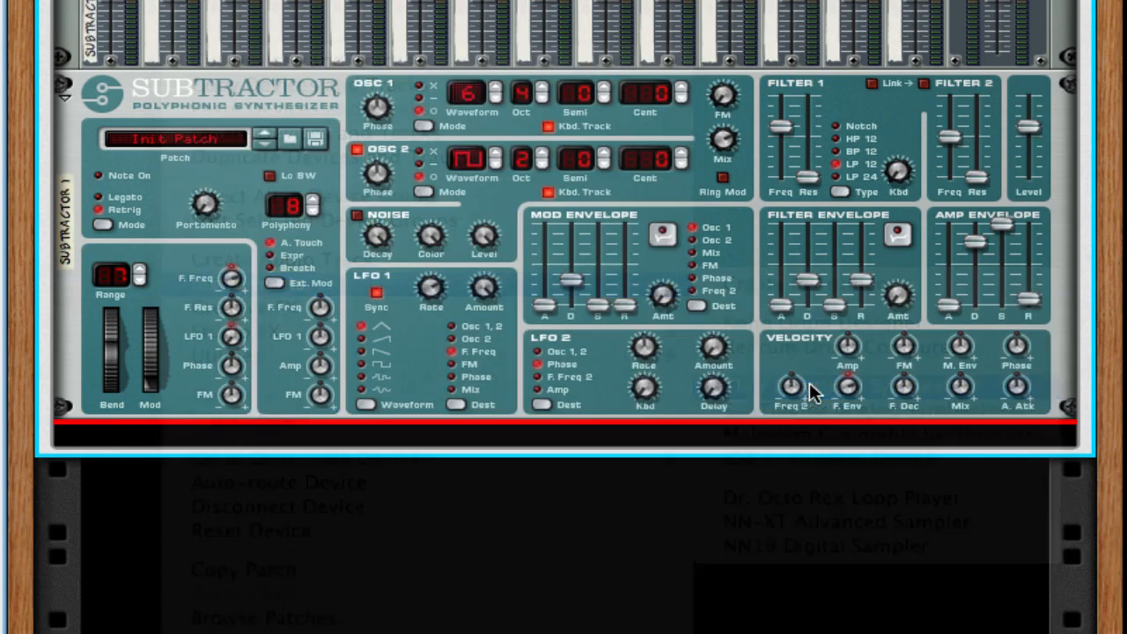
Reset the new Thor device to its initial patch and open its programmer.
{"action": "right_click", "coordinate": [555, 480]}
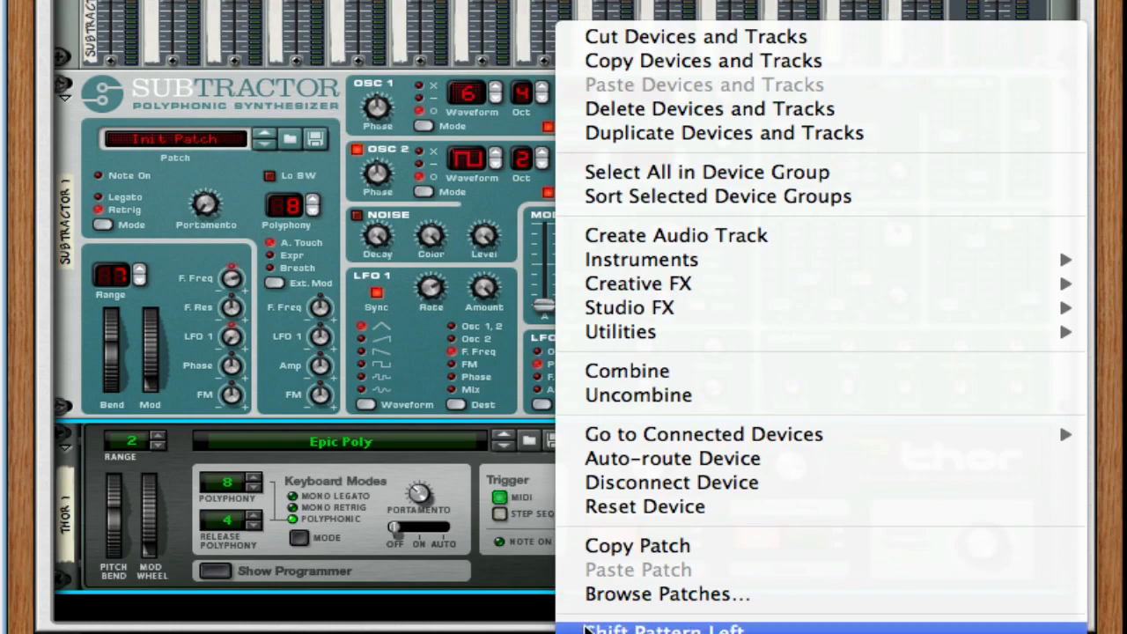
{"action": "left_click", "coordinate": [763, 514]}
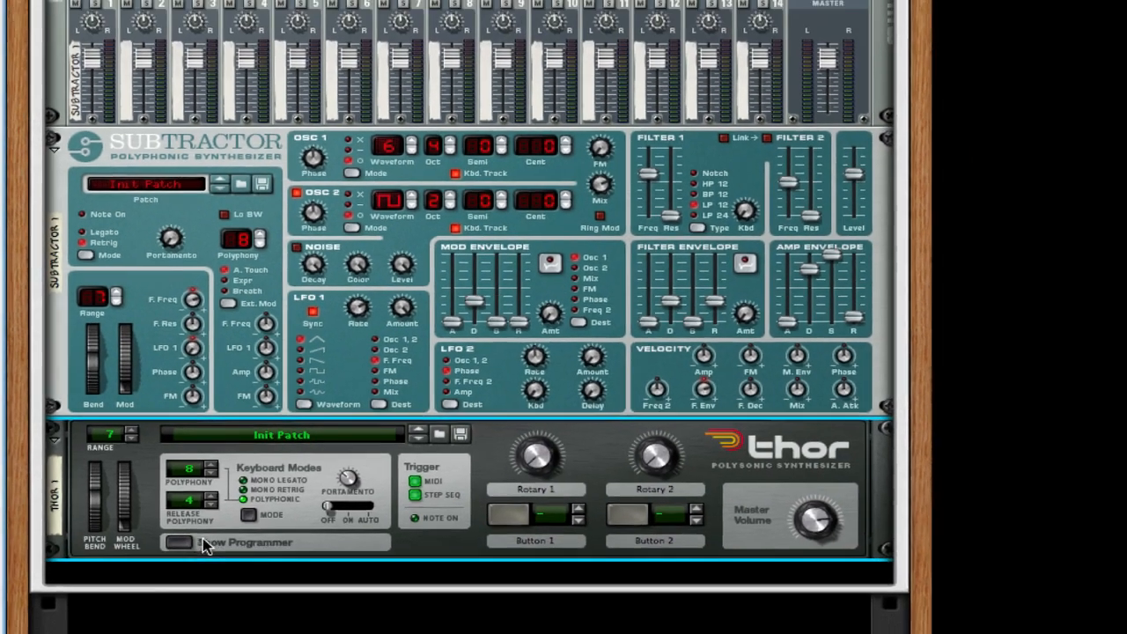
{"action": "left_click", "coordinate": [215, 571]}
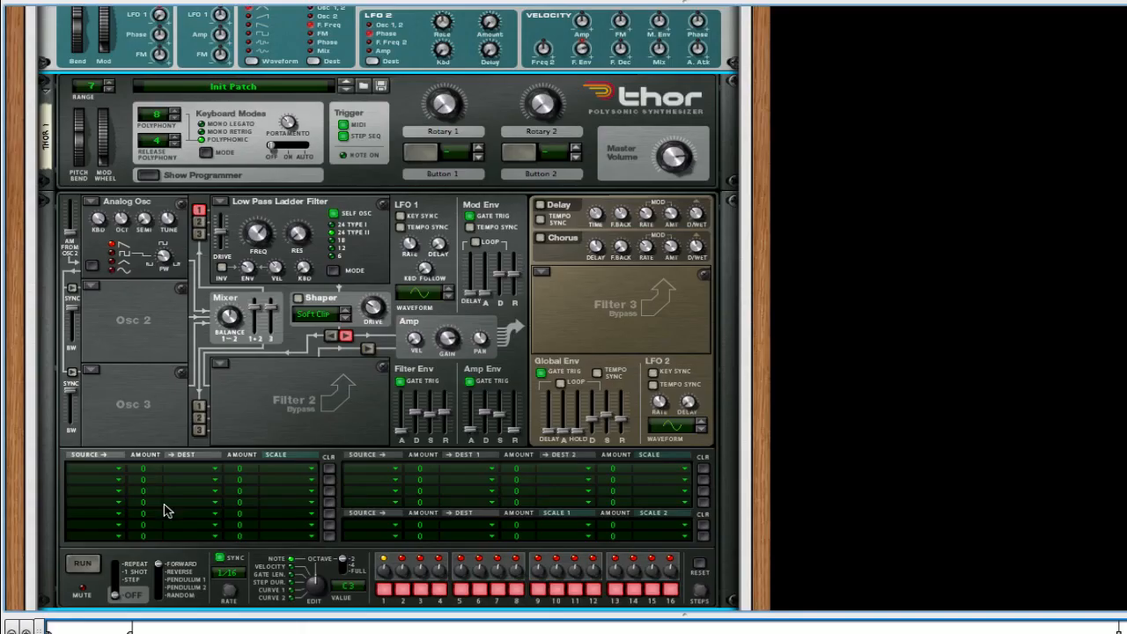
{"action": "scroll", "coordinate": [284, 453], "scroll_direction": "down", "scroll_amount": 3}
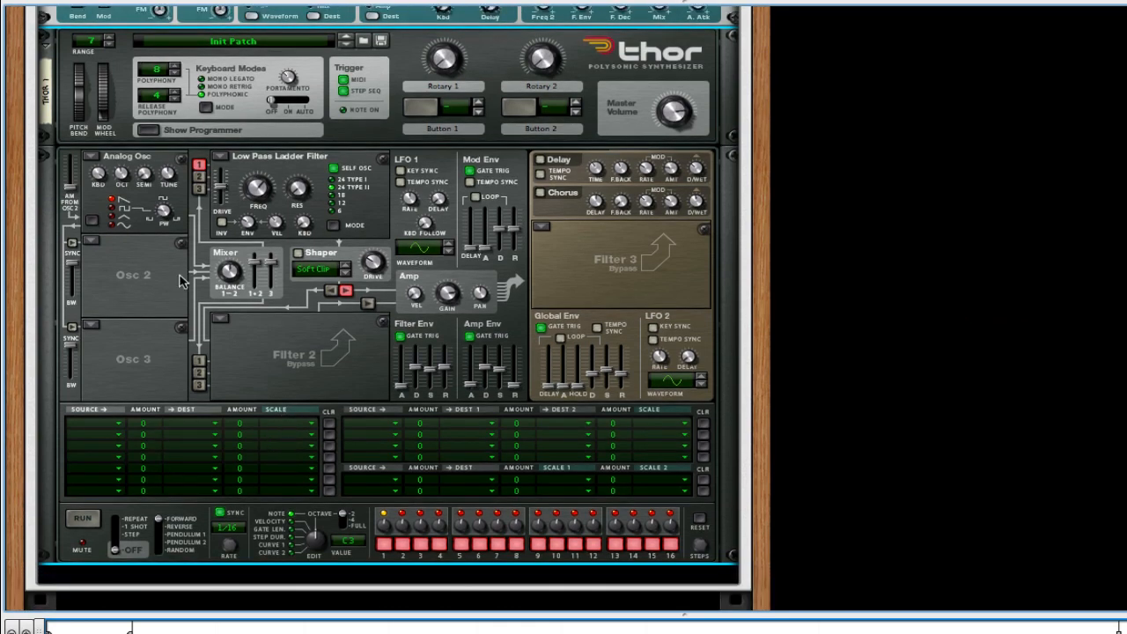
Bypass the Analog oscillator in Thor's Osc 1 slot and the Low Pass Ladder Filter in its Filter 1 slot.
{"action": "left_click", "coordinate": [88, 158]}
{"action": "left_click", "coordinate": [201, 257]}
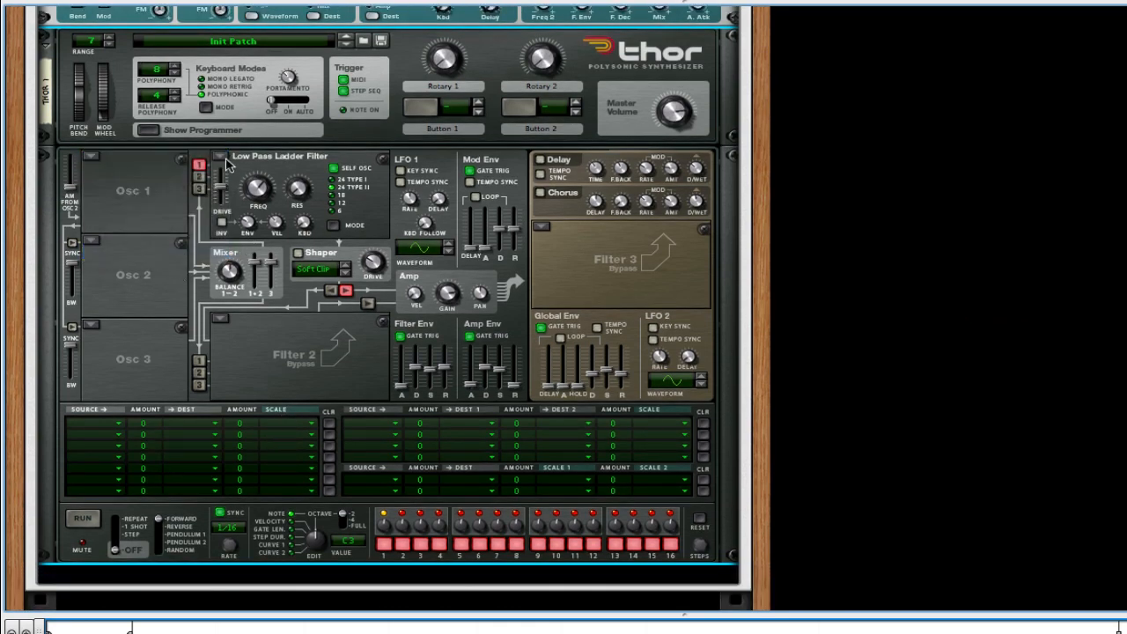
{"action": "left_click", "coordinate": [222, 158]}
{"action": "left_click", "coordinate": [256, 219]}
Turn off the gate triggers of Thor's Filter Env, Amp Env and Mod Env.
{"action": "left_click", "coordinate": [410, 339]}
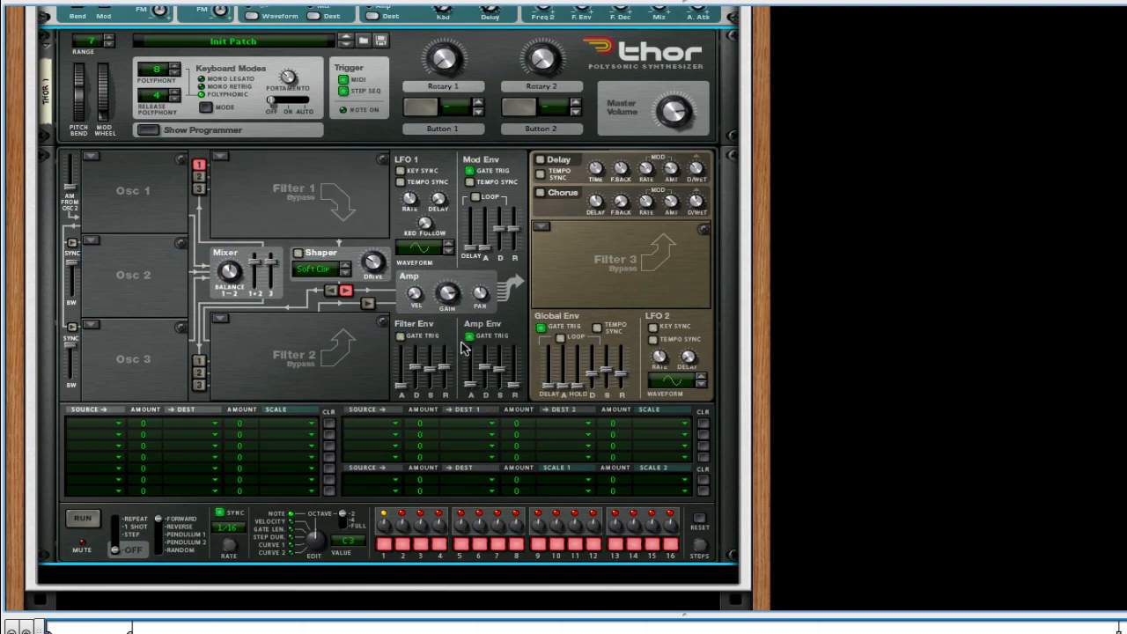
{"action": "left_click", "coordinate": [469, 336]}
{"action": "left_click", "coordinate": [469, 172]}
Load a Formant filter into Thor's Filter 3 slot, adjust its drive and centre its X and Y controls.
{"action": "scroll", "coordinate": [355, 156], "scroll_direction": "up", "scroll_amount": 1}
{"action": "scroll", "coordinate": [351, 157], "scroll_direction": "up", "scroll_amount": 3}
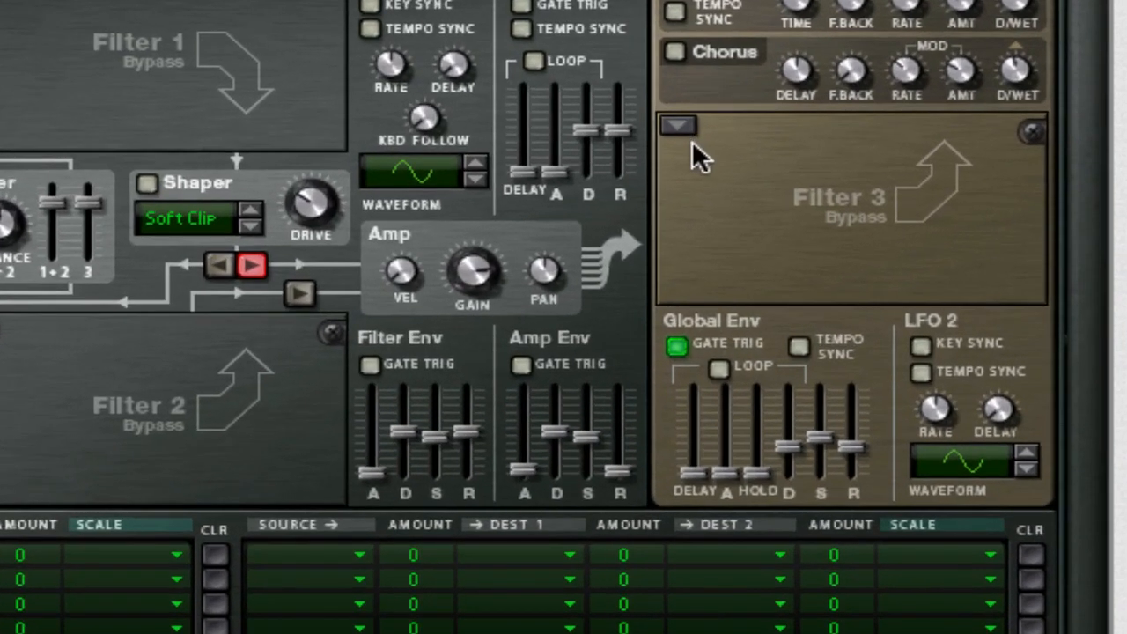
{"action": "left_click", "coordinate": [675, 125]}
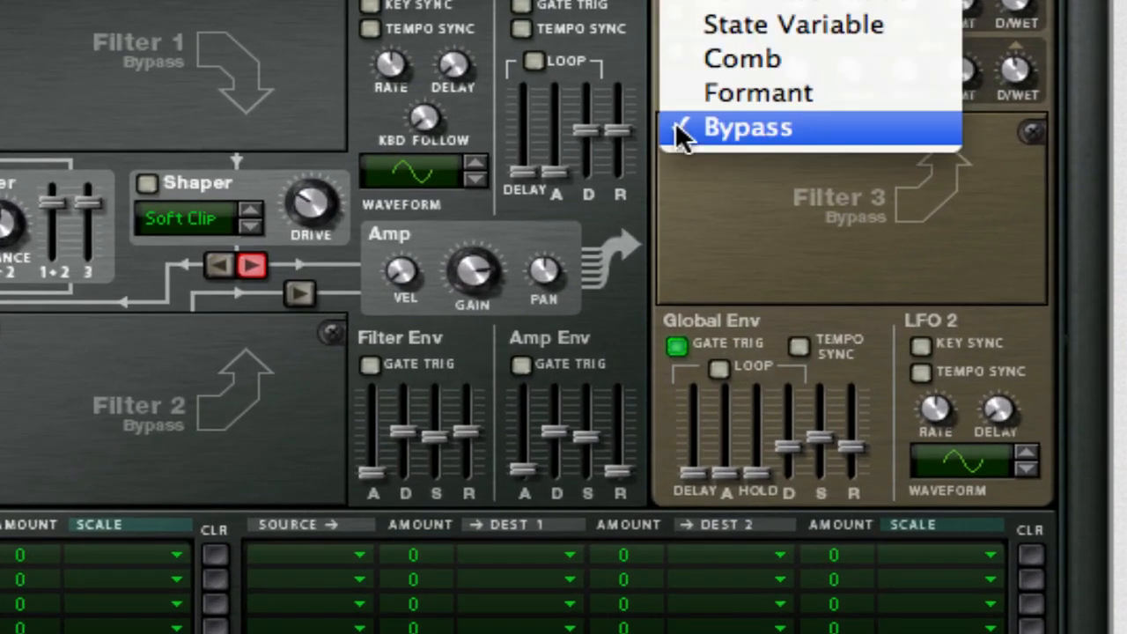
{"action": "left_click", "coordinate": [816, 97]}
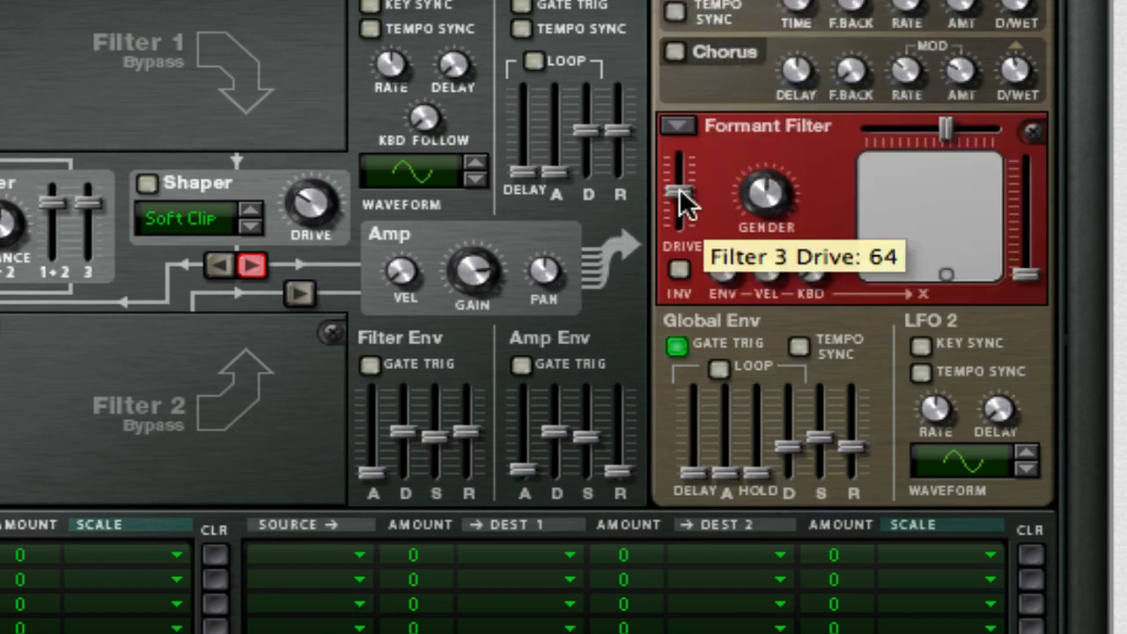
{"action": "left_click_drag", "start_coordinate": [685, 202], "coordinate": [684, 207]}
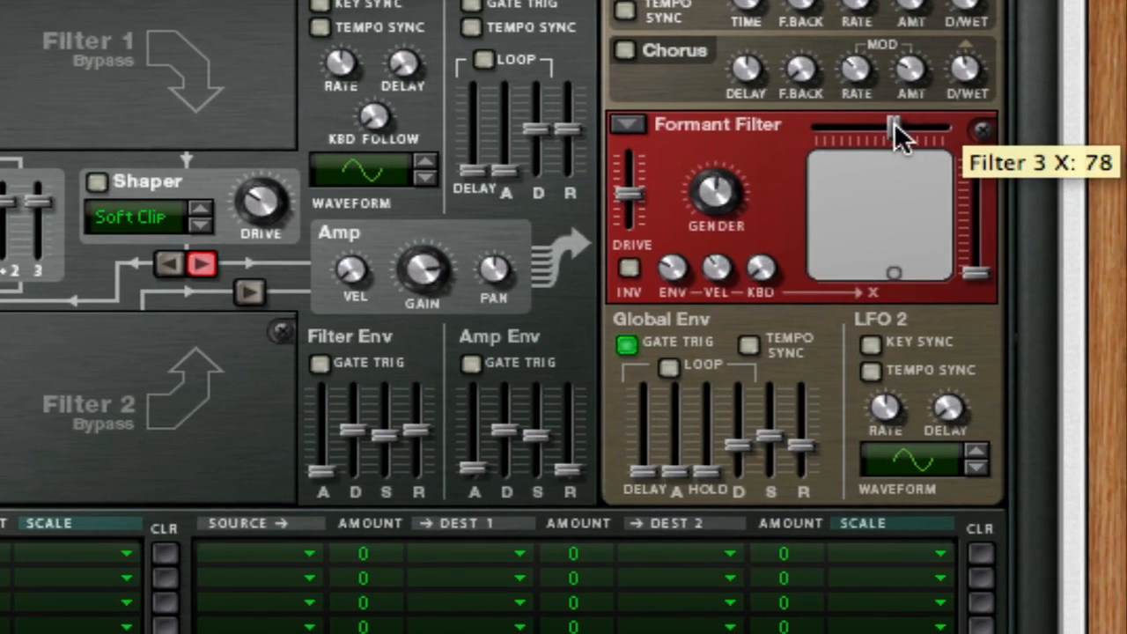
{"action": "left_click_drag", "start_coordinate": [942, 123], "coordinate": [875, 122]}
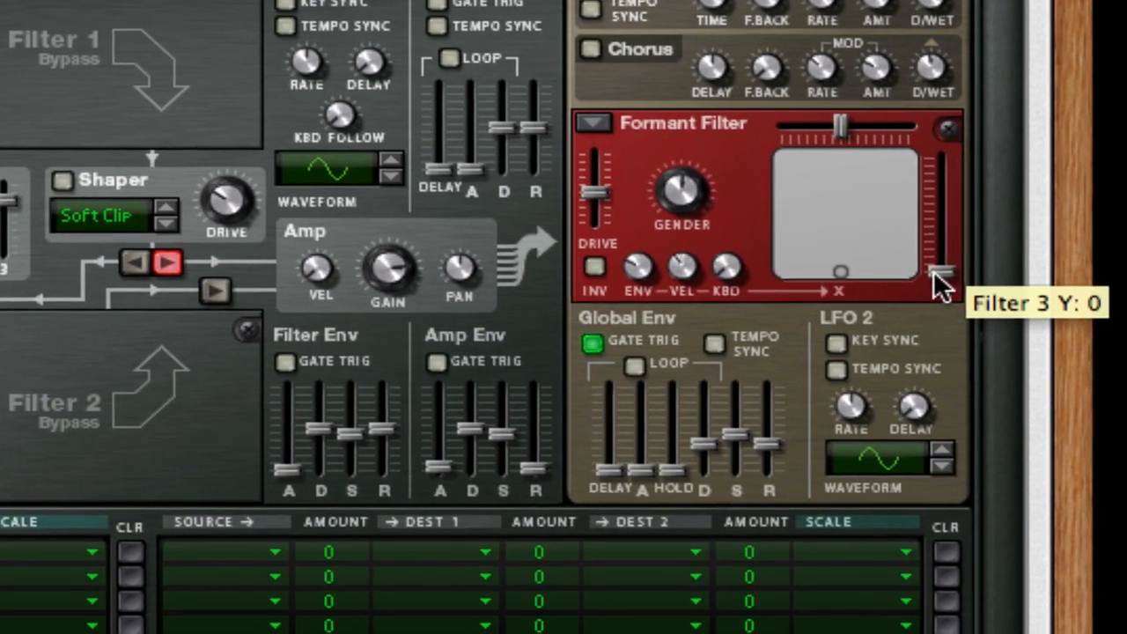
{"action": "left_click_drag", "start_coordinate": [932, 274], "coordinate": [928, 204]}
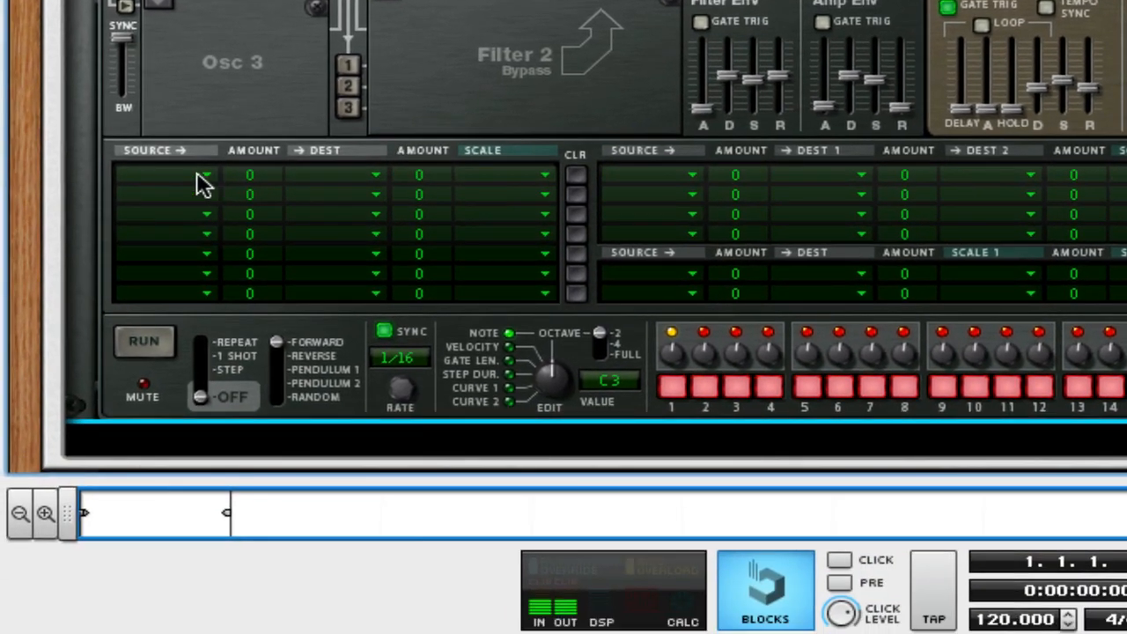
Route Audio Input 1 to Filter 3 Left In with amount 100 in the first row of Thor's modulation matrix.
{"action": "left_click", "coordinate": [151, 440]}
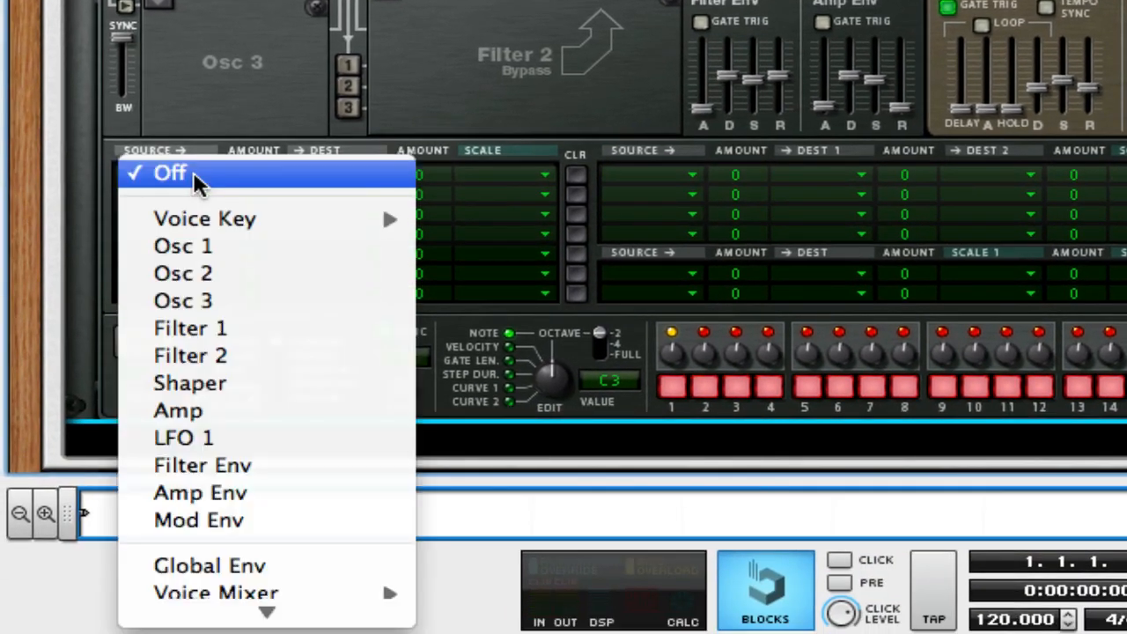
{"action": "mouse_move", "coordinate": [349, 603]}
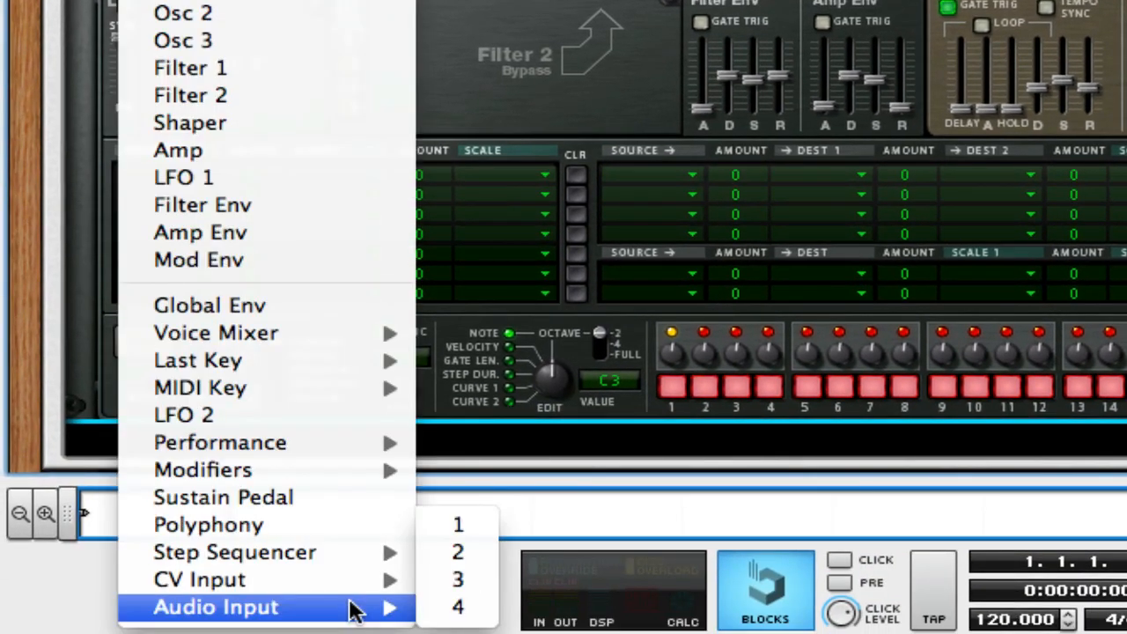
{"action": "left_click", "coordinate": [445, 528]}
{"action": "left_click_drag", "start_coordinate": [273, 176], "coordinate": [294, 131]}
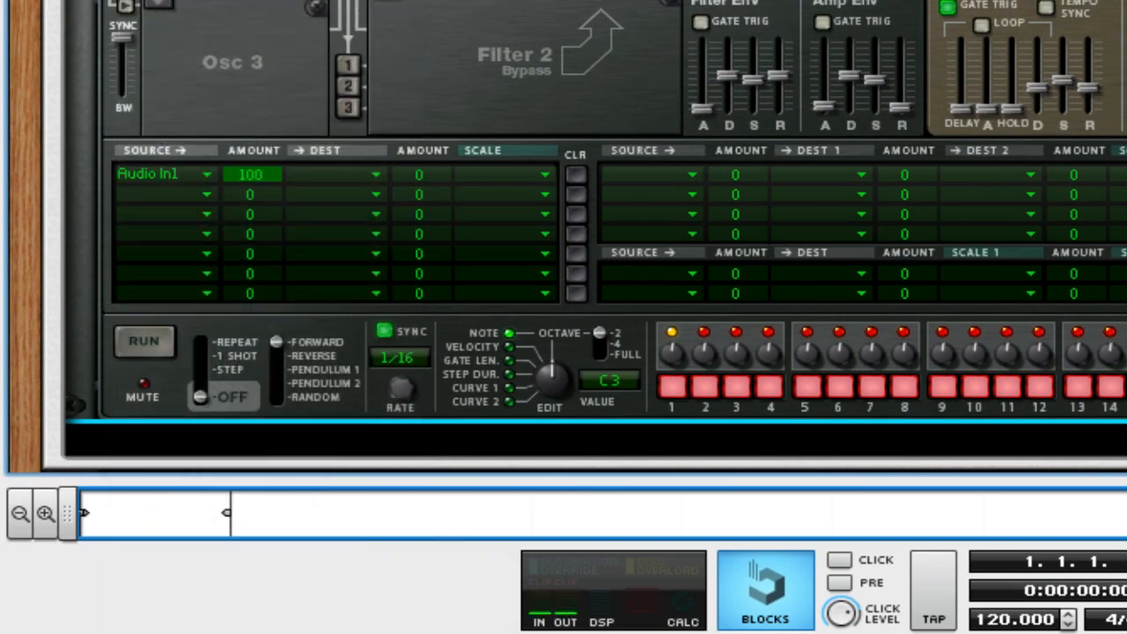
{"action": "left_click", "coordinate": [364, 175]}
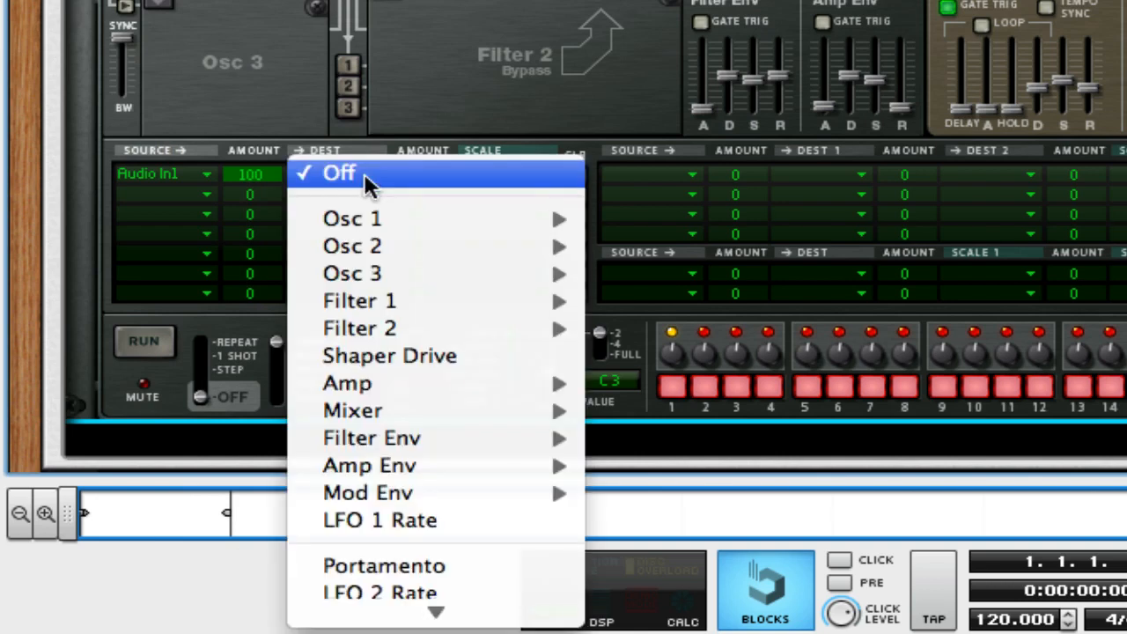
{"action": "mouse_move", "coordinate": [484, 473]}
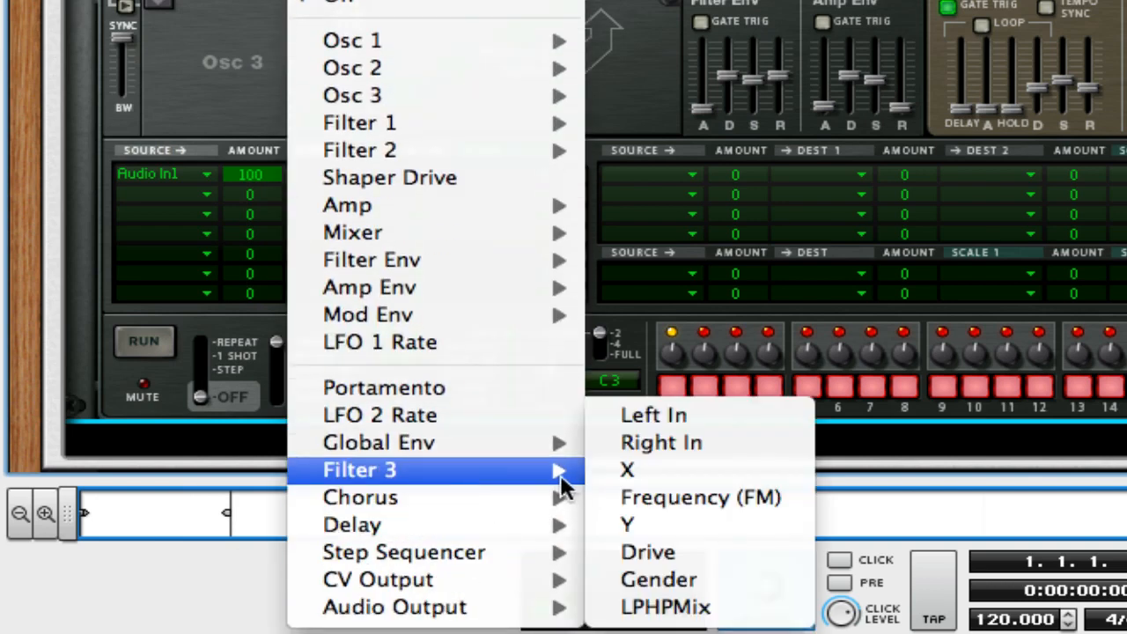
{"action": "left_click", "coordinate": [682, 407]}
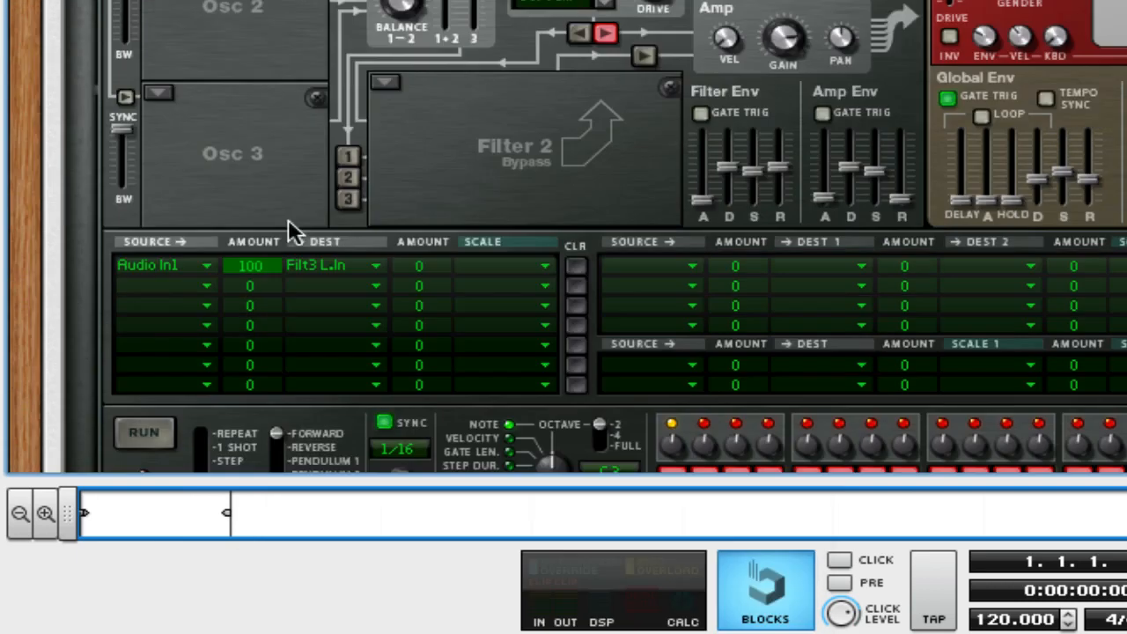
Route Amp to Audio Output 1 with amount 100 in the second row of Thor's modulation matrix.
{"action": "left_click", "coordinate": [181, 298]}
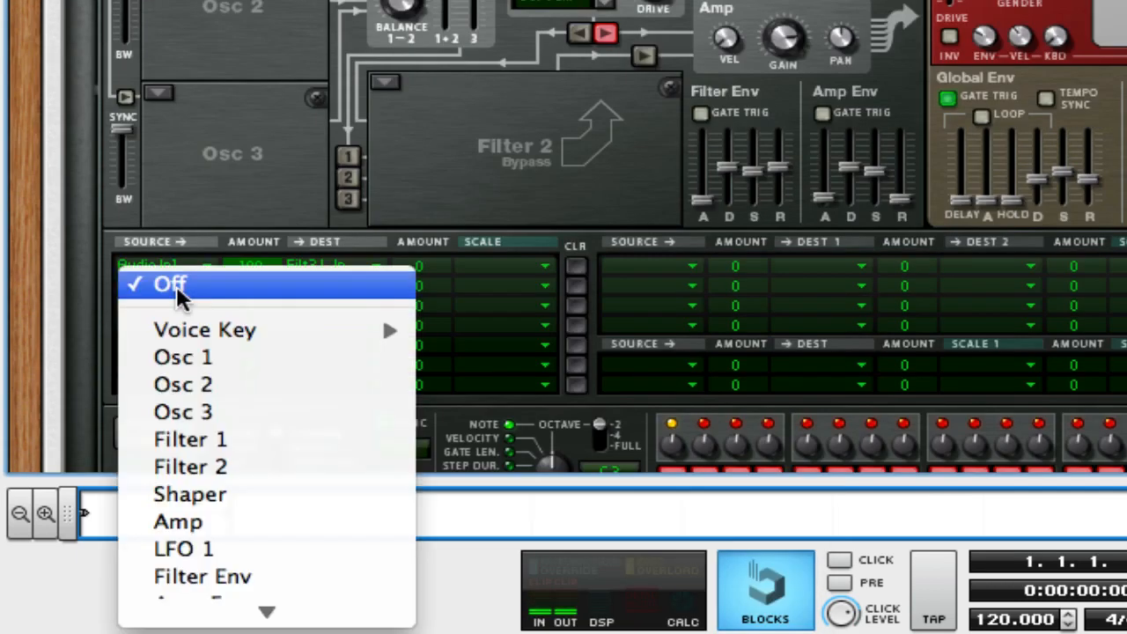
{"action": "left_click", "coordinate": [234, 524]}
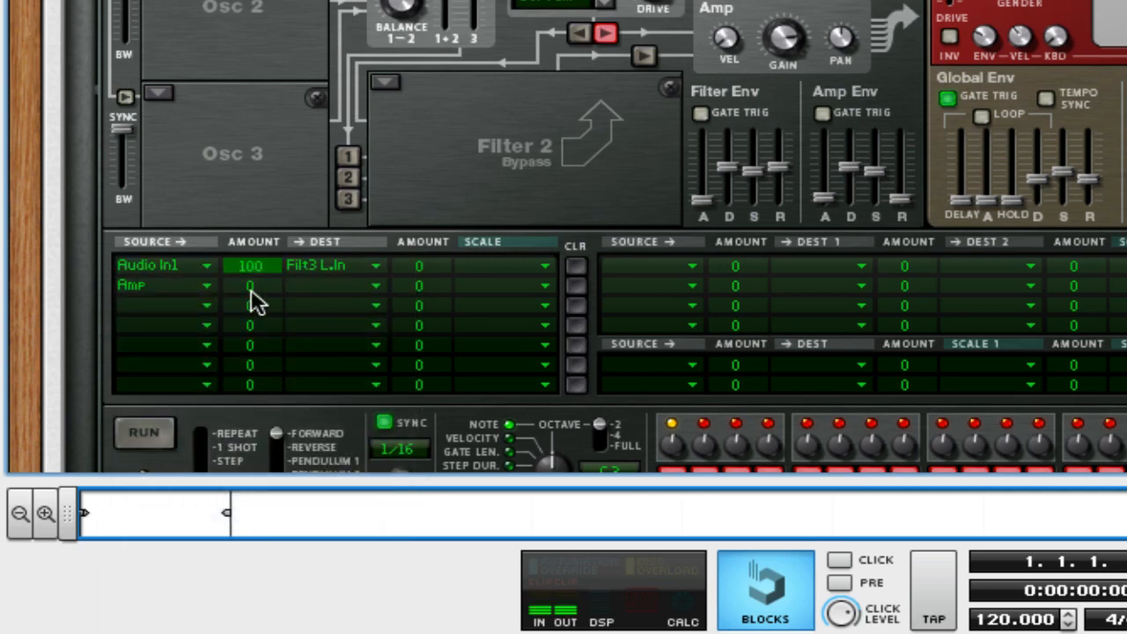
{"action": "left_click_drag", "start_coordinate": [252, 302], "coordinate": [251, 256]}
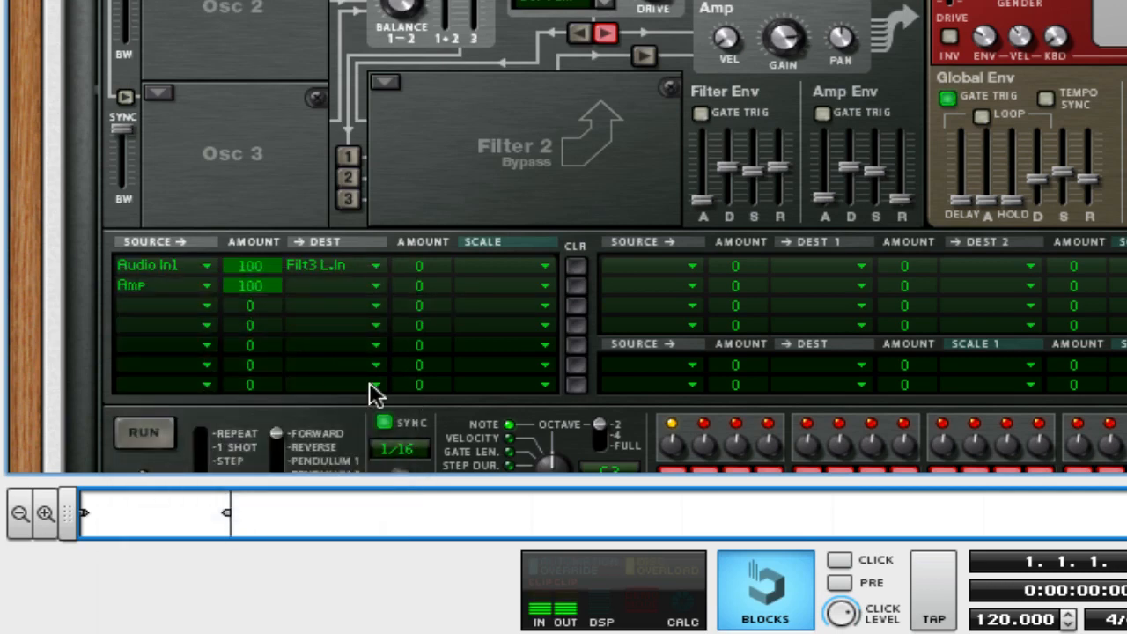
{"action": "left_click", "coordinate": [349, 285]}
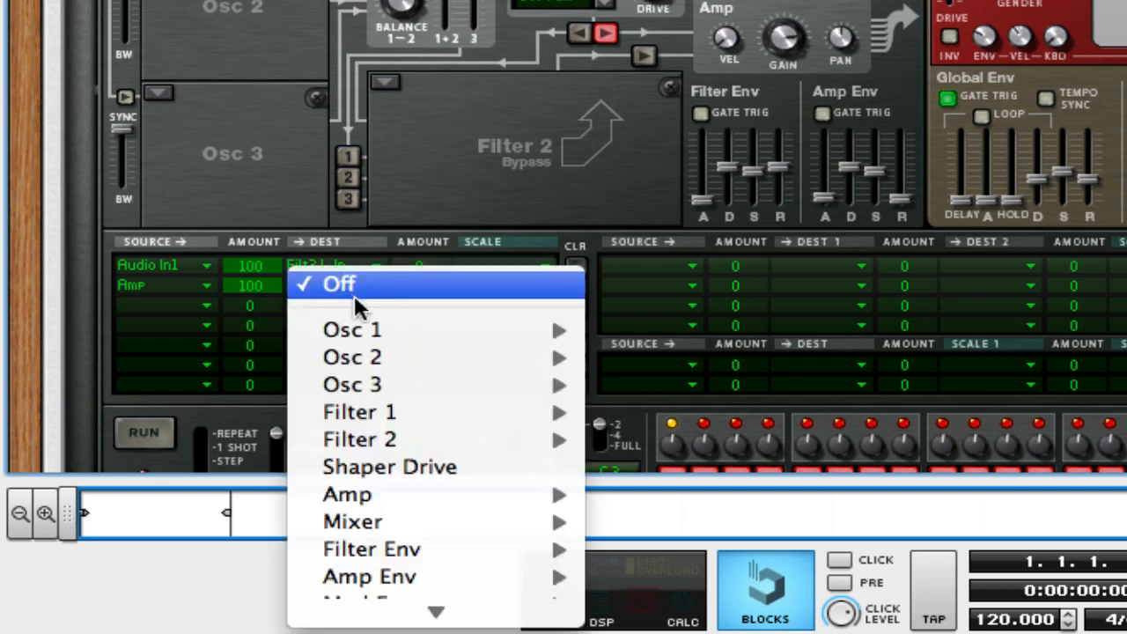
{"action": "mouse_move", "coordinate": [515, 607]}
{"action": "left_click", "coordinate": [616, 534]}
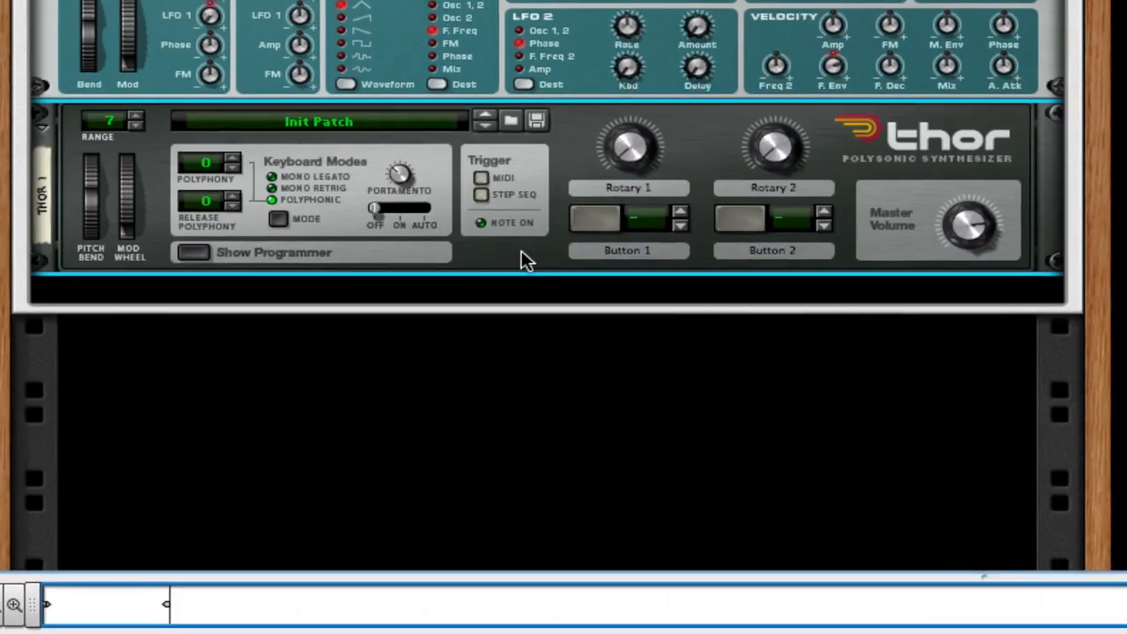
Duplicate the Thor device inside the Combinator and check the rear of the rack.
{"action": "right_click", "coordinate": [534, 250]}
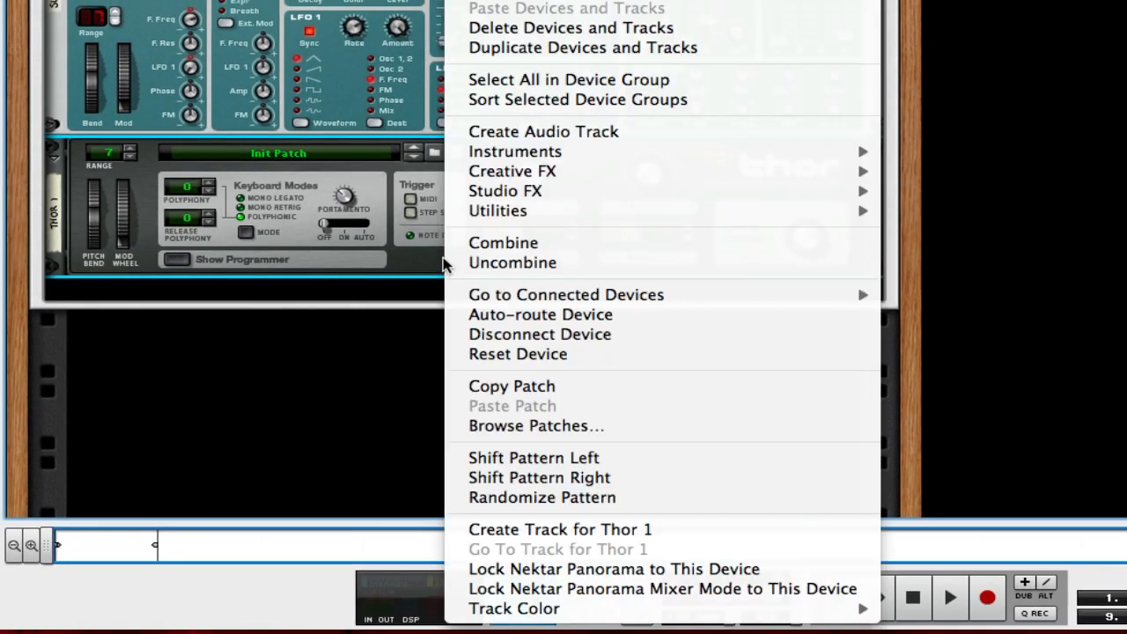
{"action": "left_click", "coordinate": [588, 48]}
{"action": "key", "text": "Tab"}
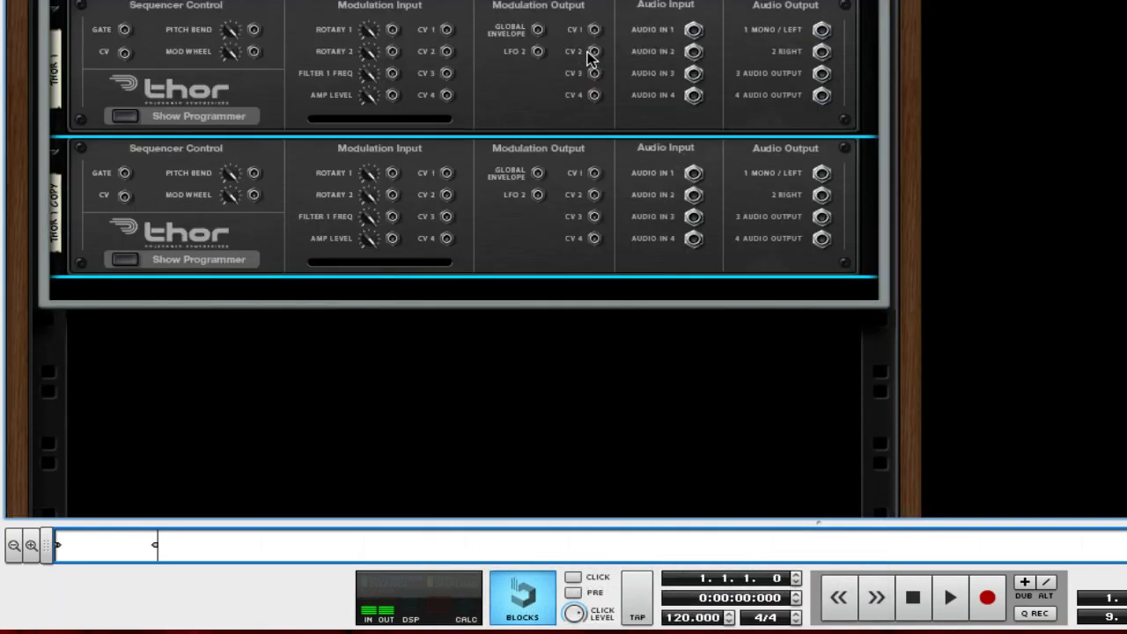
{"action": "key", "text": "Tab"}
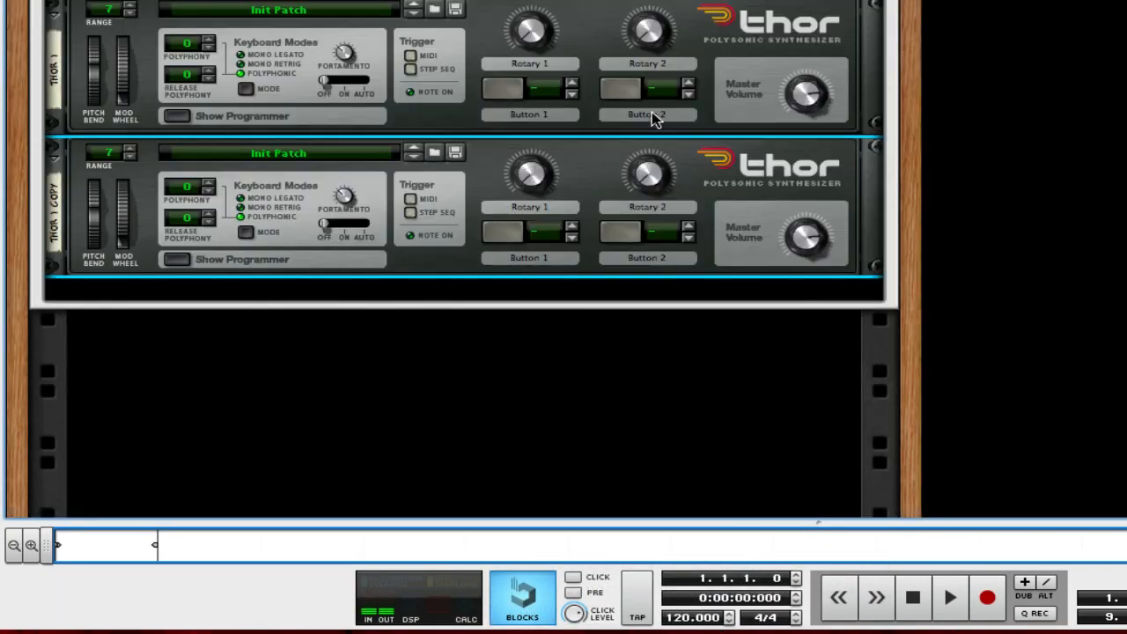
Change the duplicated Thor's Filter 3 to Low Pass Ladder, raise its drive and adjust its frequency, closing the programmer when done.
{"action": "left_click", "coordinate": [180, 259]}
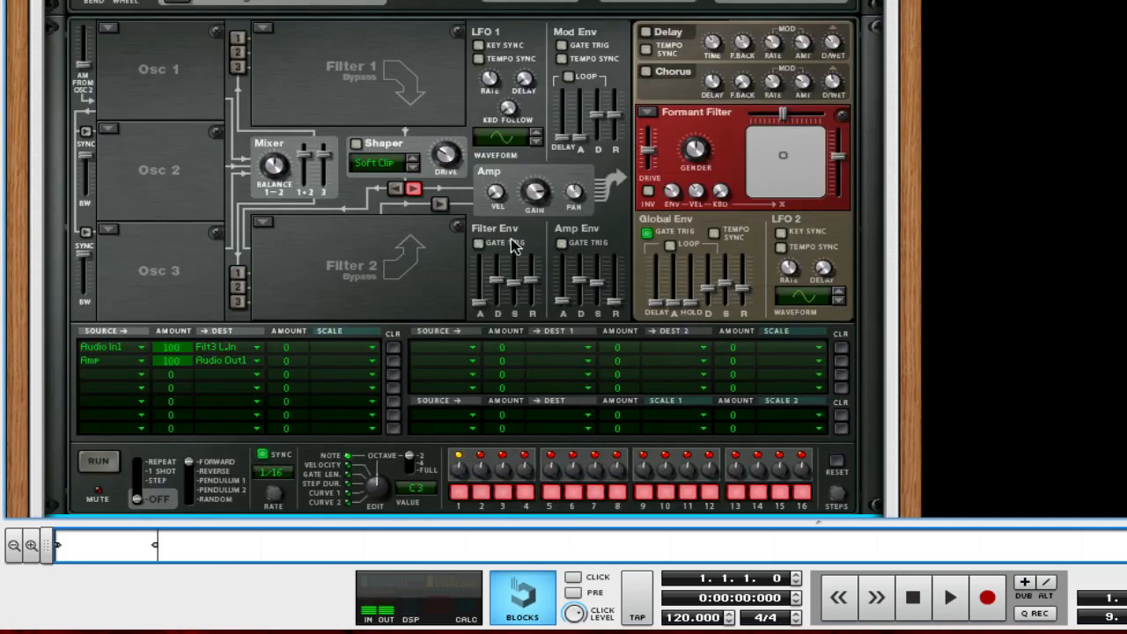
{"action": "left_click", "coordinate": [656, 110]}
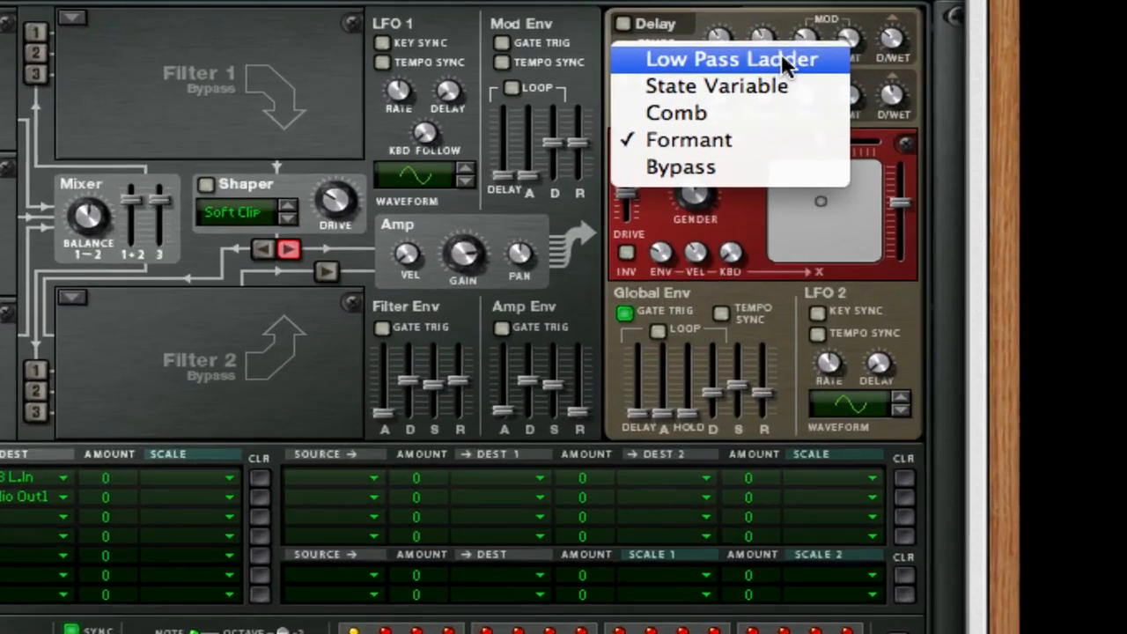
{"action": "left_click", "coordinate": [782, 60]}
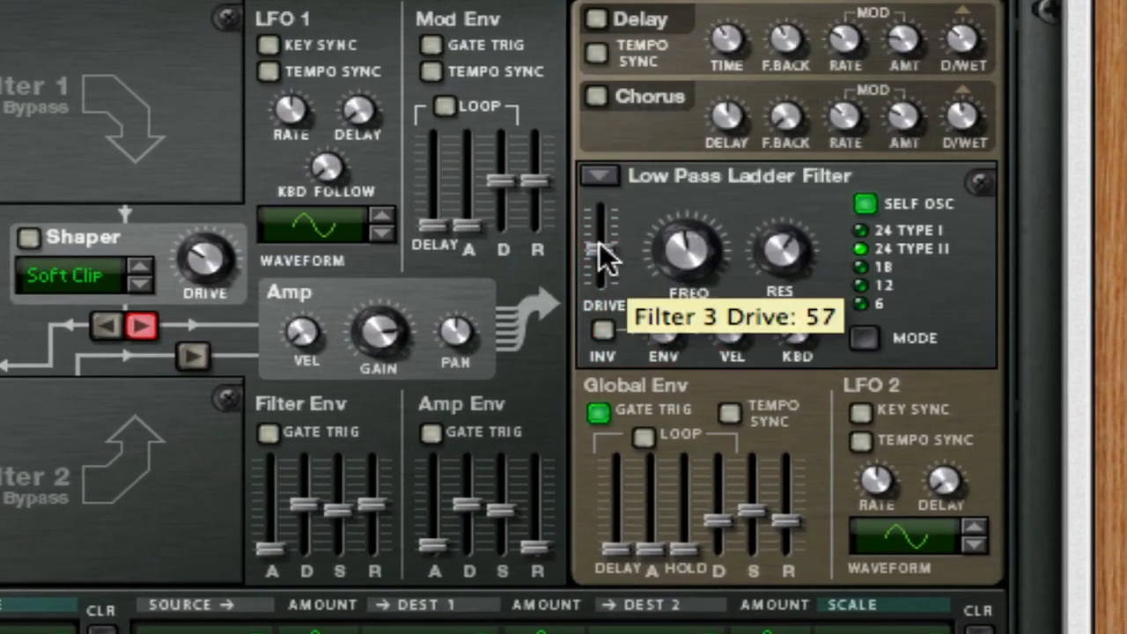
{"action": "left_click_drag", "start_coordinate": [605, 250], "coordinate": [604, 233]}
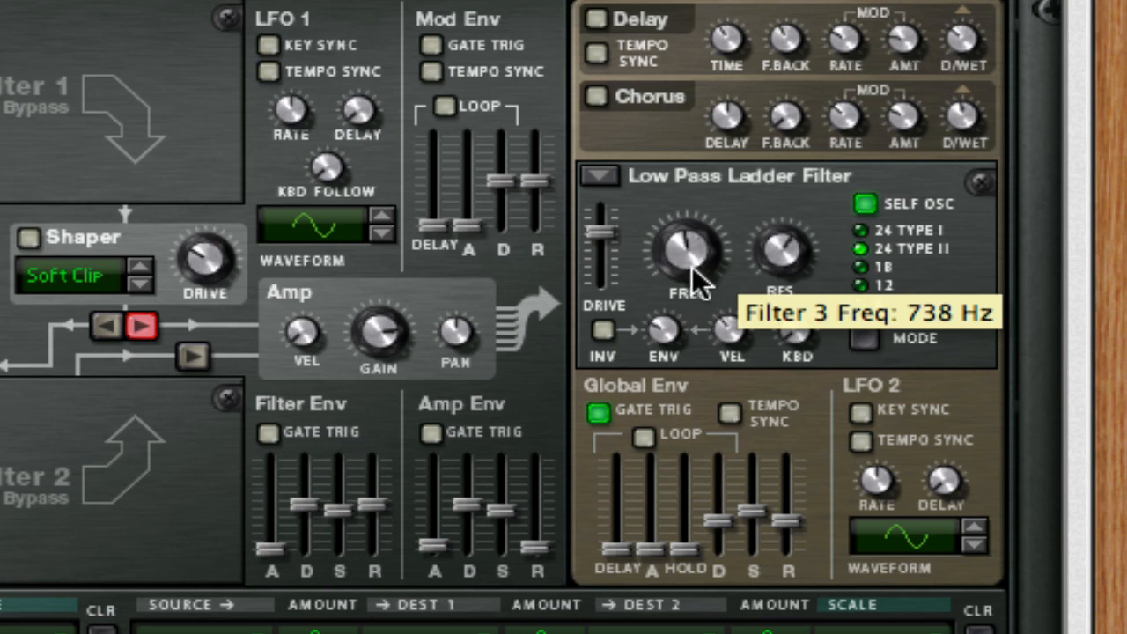
{"action": "left_click_drag", "start_coordinate": [695, 280], "coordinate": [699, 335]}
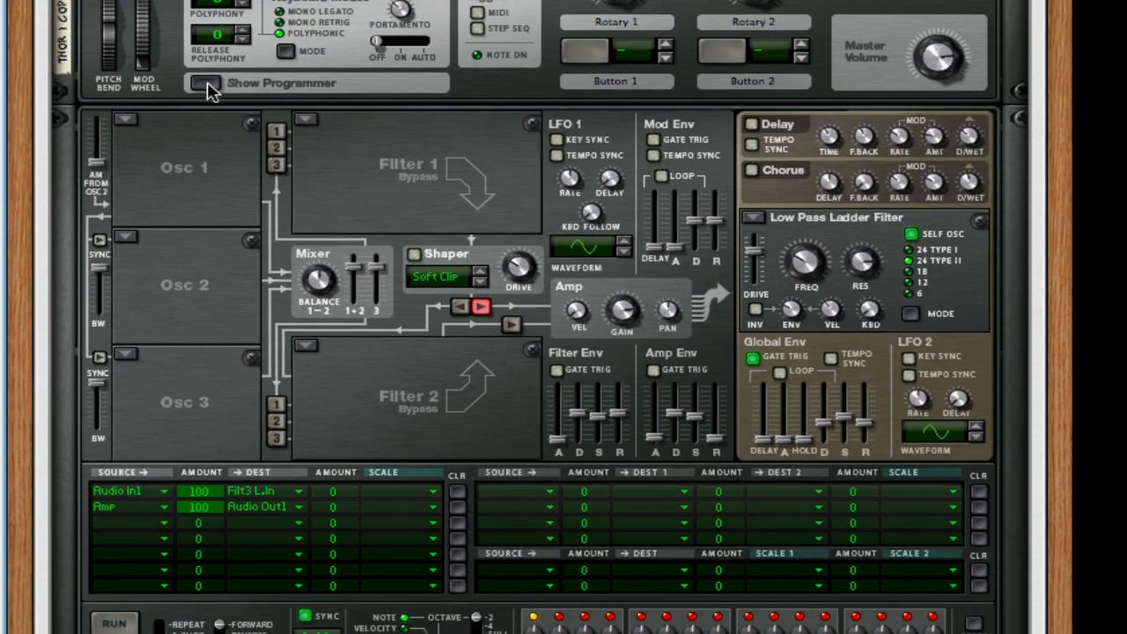
{"action": "left_click", "coordinate": [207, 84]}
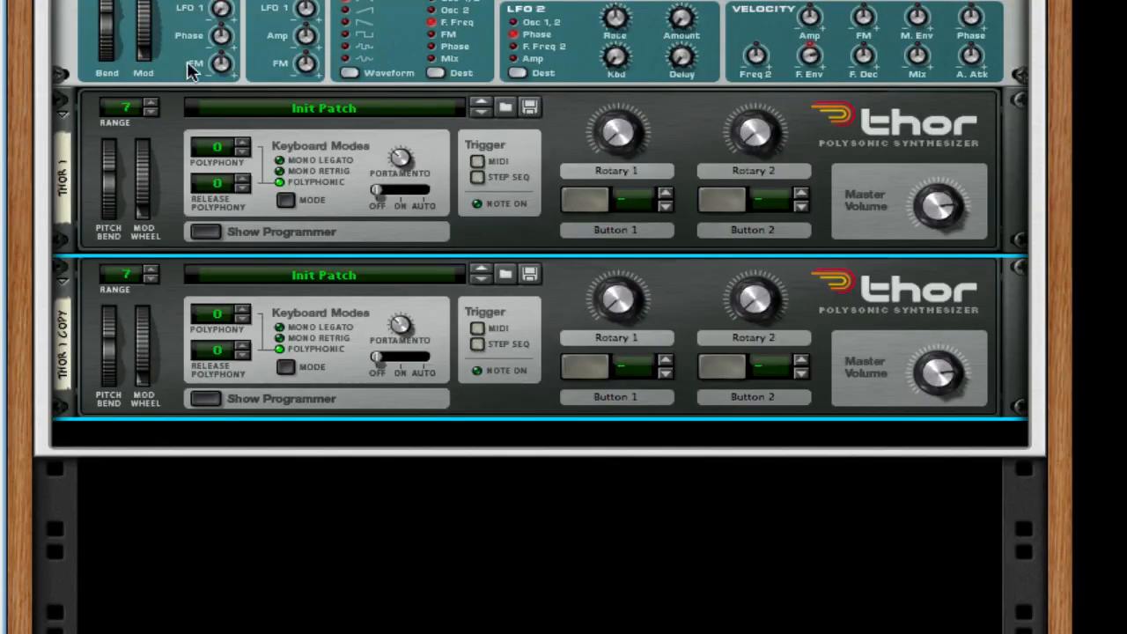
Add a Scream 4 Distortion below the duplicated Thor inside the Combinator and reset it to its initial patch.
{"action": "left_click", "coordinate": [278, 443]}
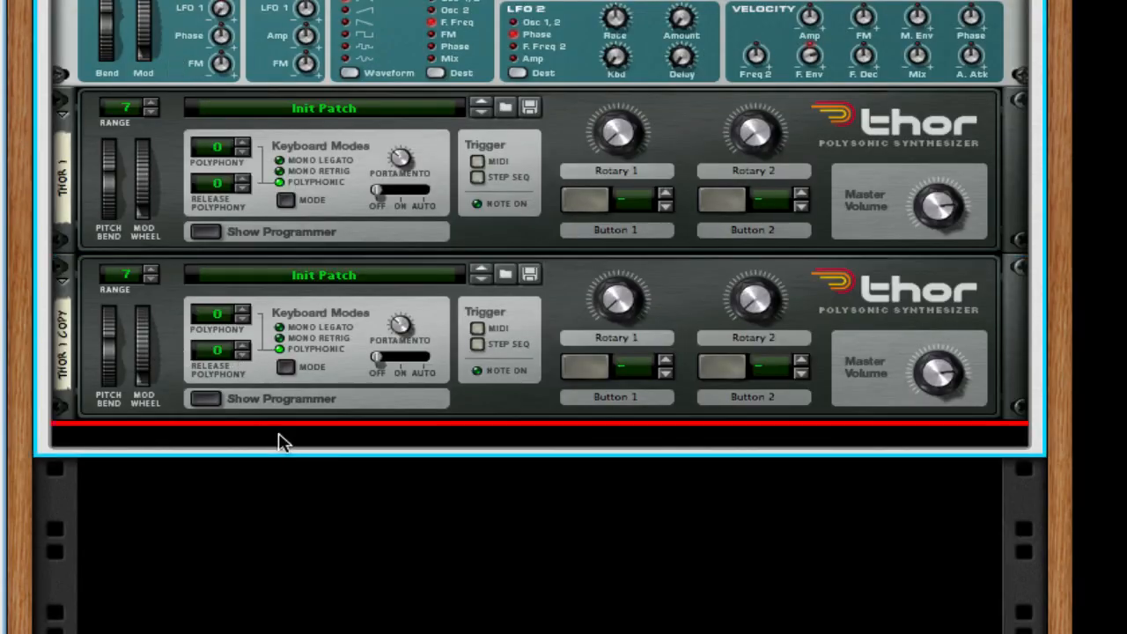
{"action": "right_click", "coordinate": [599, 443]}
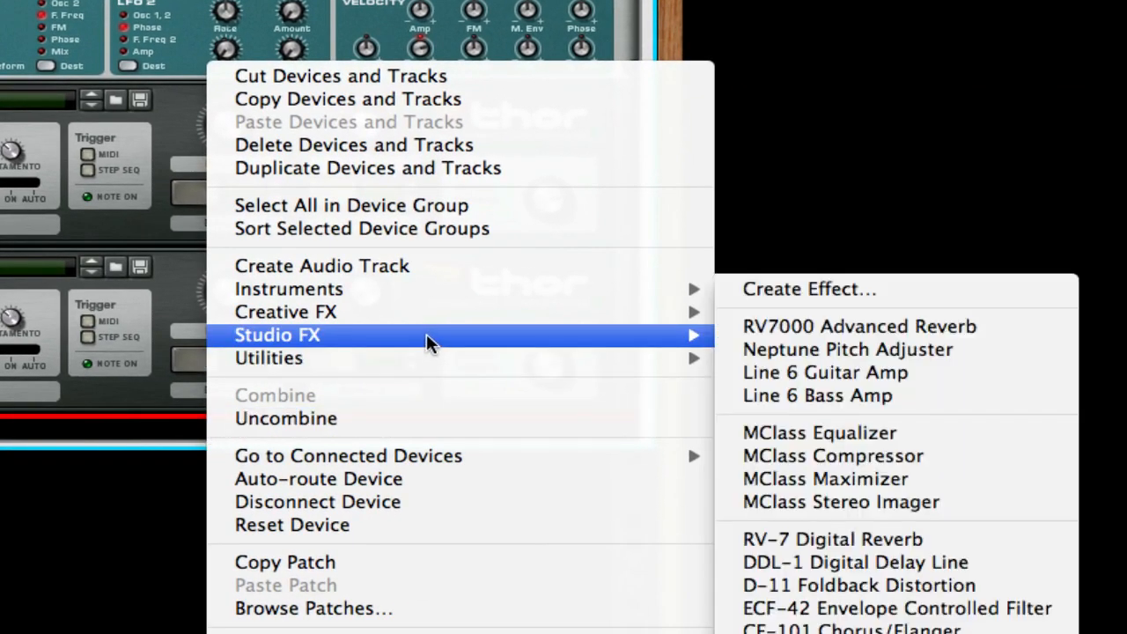
{"action": "mouse_move", "coordinate": [440, 317]}
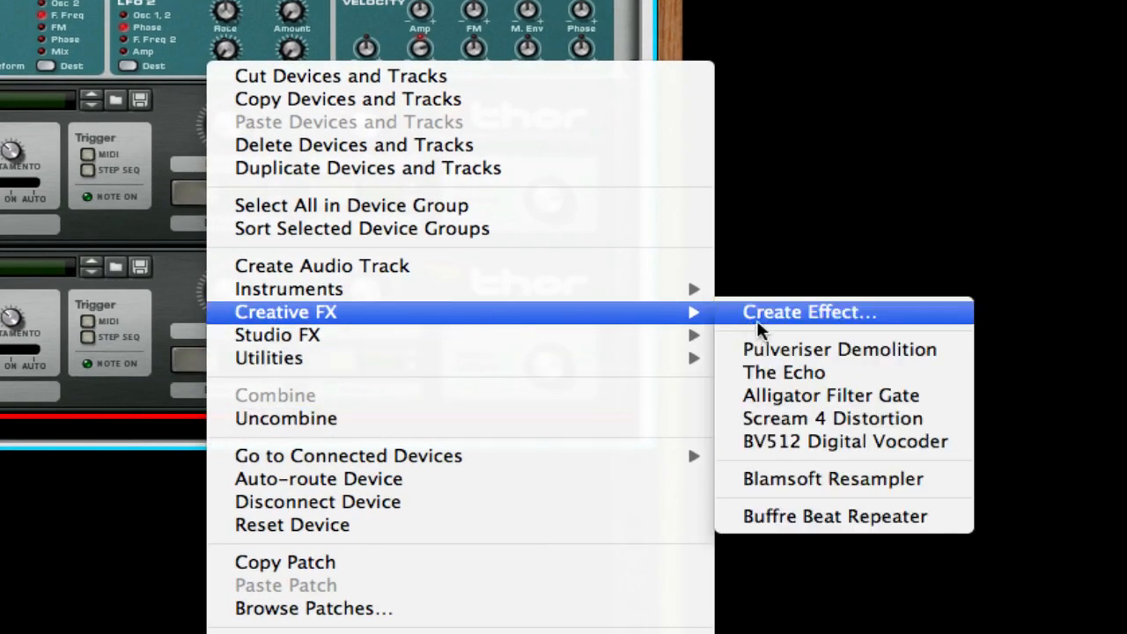
{"action": "left_click", "coordinate": [833, 419]}
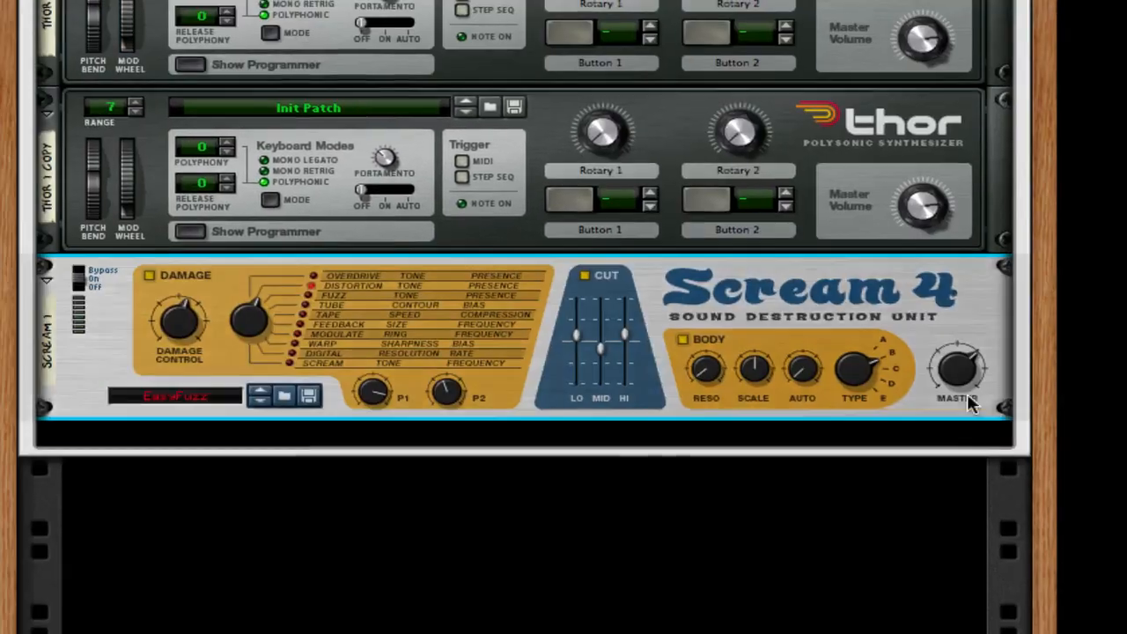
{"action": "right_click", "coordinate": [123, 353]}
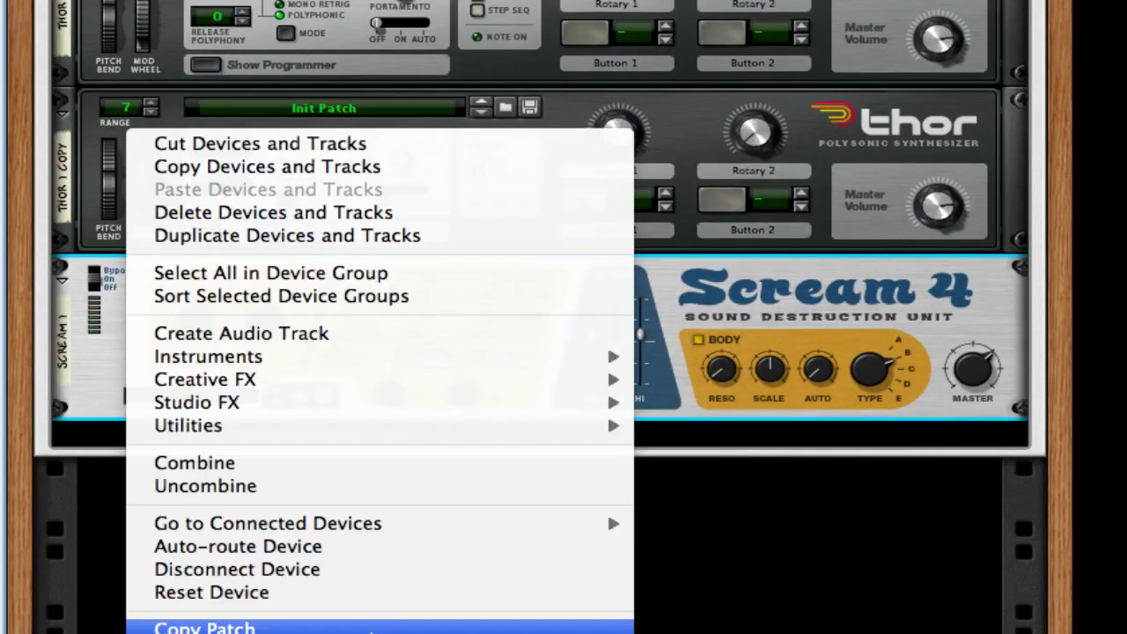
{"action": "left_click", "coordinate": [348, 594]}
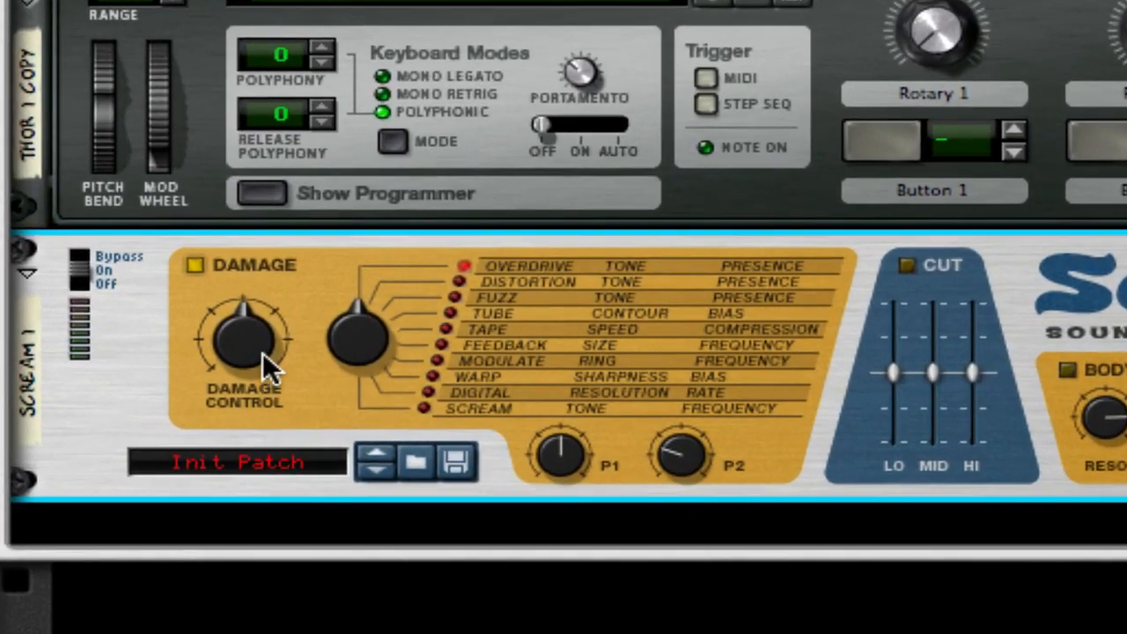
Set Scream 4's damage type to Fuzz with a higher Damage Control, and enable its Cut section with the Hi band boosted.
{"action": "left_click_drag", "start_coordinate": [262, 353], "coordinate": [236, 324]}
{"action": "left_click_drag", "start_coordinate": [355, 347], "coordinate": [319, 304]}
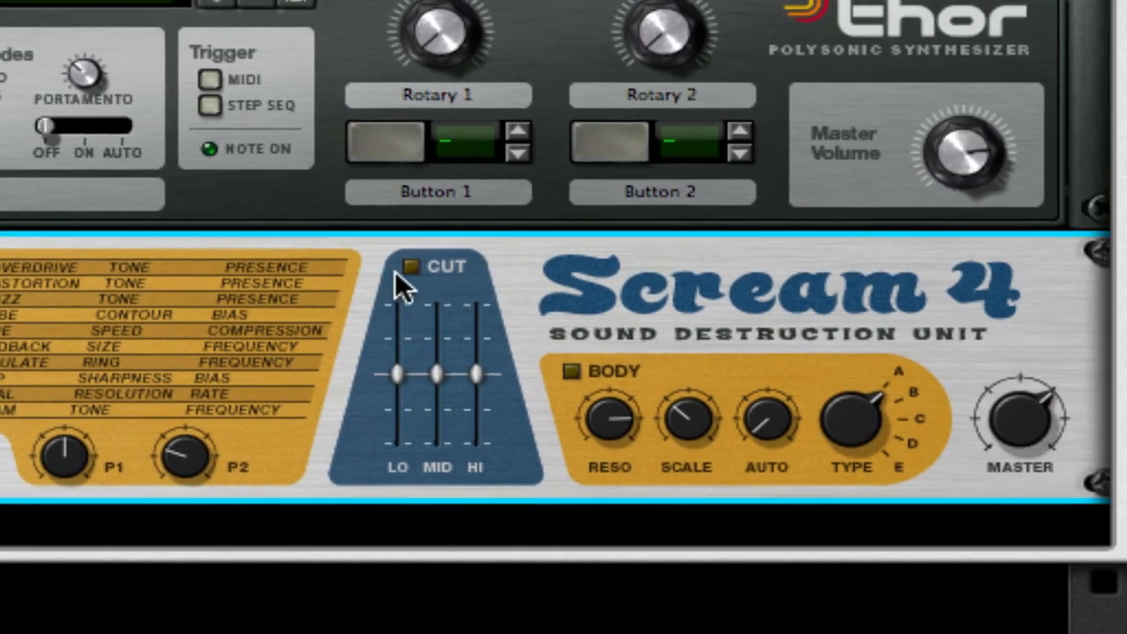
{"action": "left_click", "coordinate": [411, 266]}
{"action": "left_click_drag", "start_coordinate": [397, 375], "coordinate": [398, 366]}
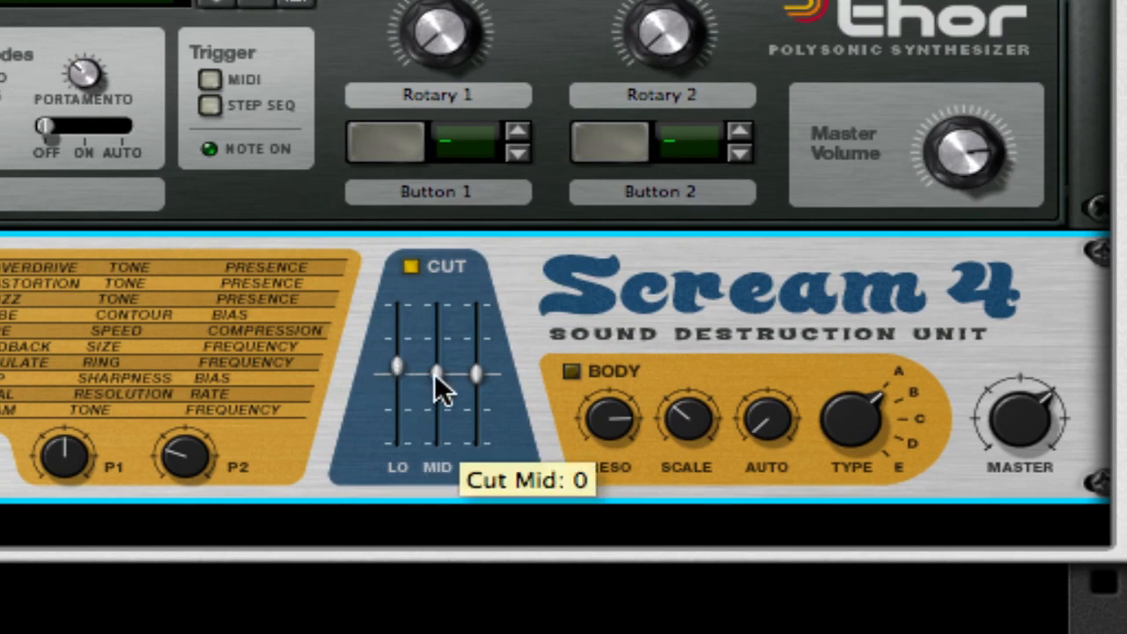
{"action": "left_click_drag", "start_coordinate": [435, 377], "coordinate": [463, 335]}
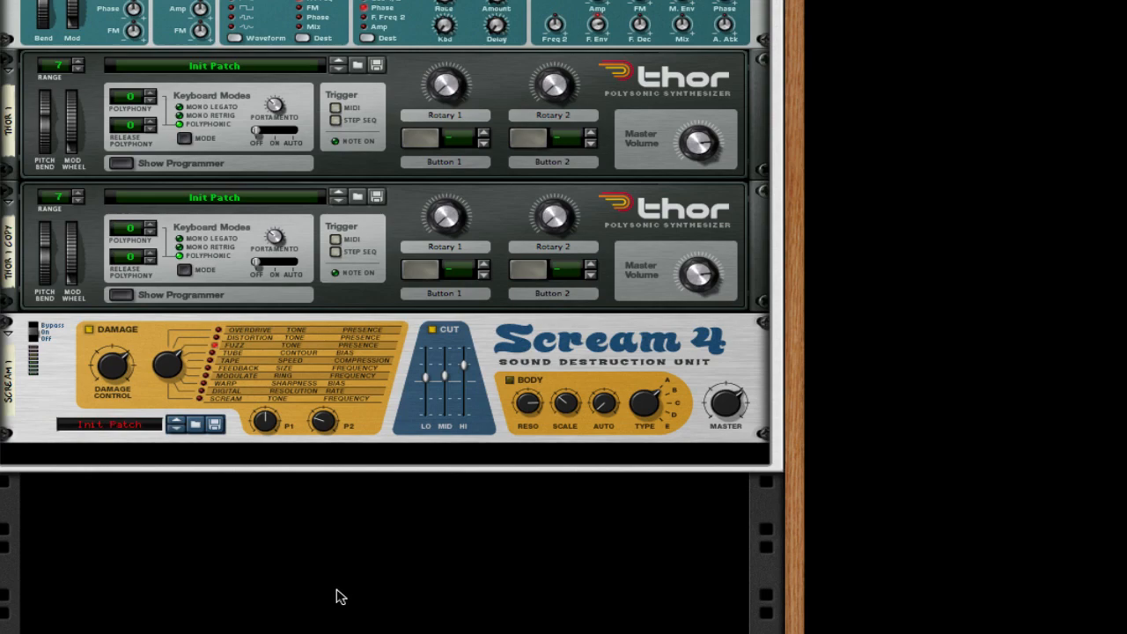
On the rear of the rack, cable the mixer's aux sends 1, 2 and 3 to the inputs of Thor 1, the Thor copy and Scream 4.
{"action": "key", "text": "Tab"}
{"action": "scroll", "coordinate": [335, 593], "scroll_direction": "up", "scroll_amount": 10}
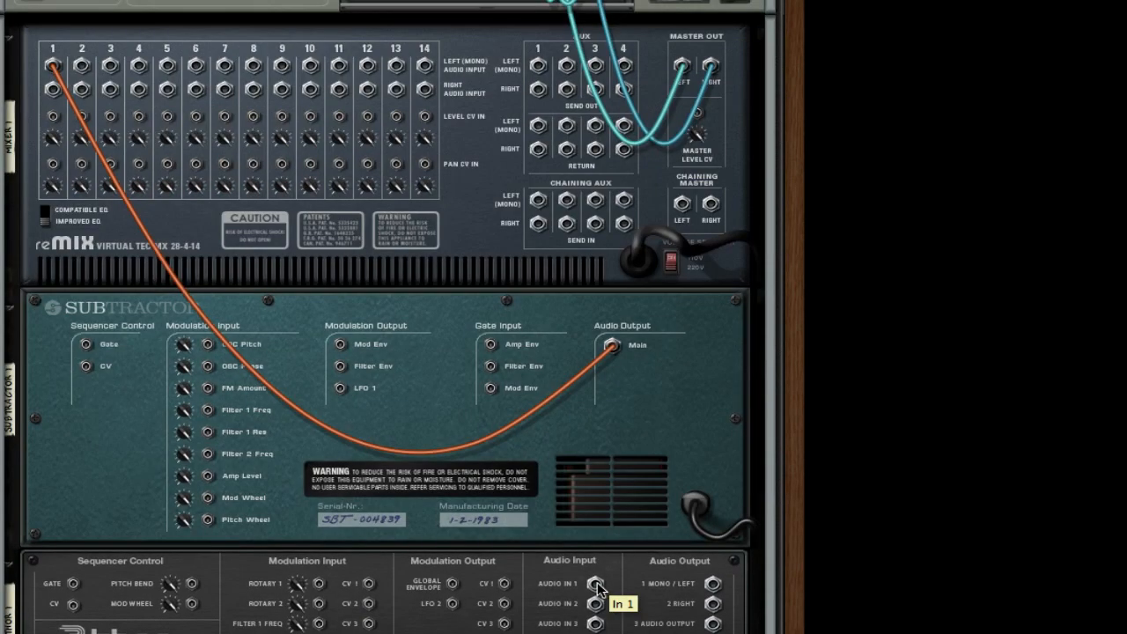
{"action": "left_click_drag", "start_coordinate": [597, 588], "coordinate": [540, 125]}
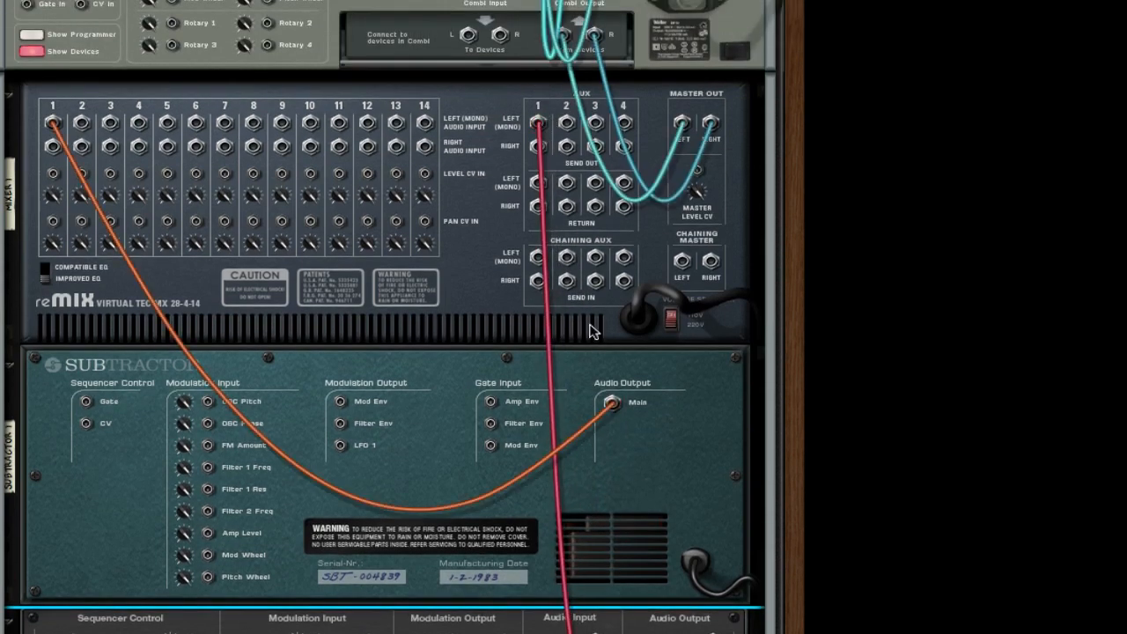
{"action": "scroll", "coordinate": [652, 419], "scroll_direction": "down", "scroll_amount": 5}
{"action": "left_click_drag", "start_coordinate": [595, 343], "coordinate": [566, 209]}
{"action": "scroll", "coordinate": [649, 244], "scroll_direction": "down", "scroll_amount": 8}
{"action": "mouse_move", "coordinate": [511, 385]}
{"action": "left_mouse_down"}
{"action": "mouse_move", "coordinate": [573, 5]}
{"action": "mouse_move", "coordinate": [595, 2]}
{"action": "mouse_move", "coordinate": [582, 119]}
{"action": "mouse_move", "coordinate": [596, 231]}
{"action": "mouse_move", "coordinate": [629, 239]}
{"action": "mouse_move", "coordinate": [704, 352]}
{"action": "mouse_move", "coordinate": [692, 365]}
{"action": "mouse_move", "coordinate": [597, 314]}
{"action": "left_mouse_up"}
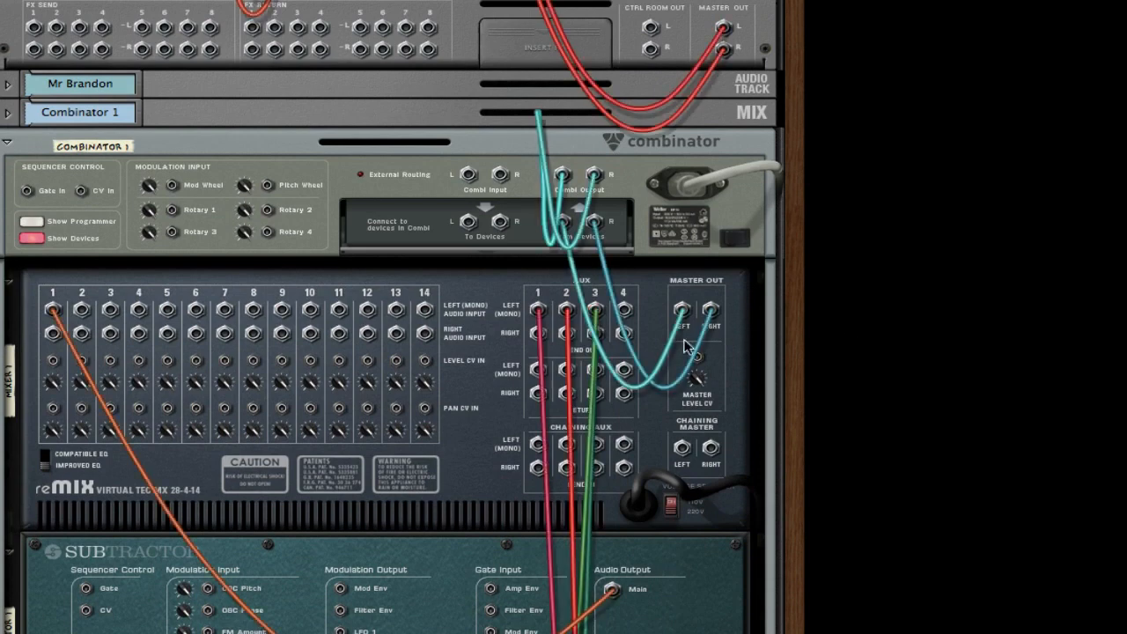
Cable the outputs of Thor 1, the Thor copy and Scream 4 to mixer aux returns 1, 2 and 3, and return to the rack front.
{"action": "left_click", "coordinate": [537, 369]}
{"action": "left_click_drag", "start_coordinate": [599, 609], "coordinate": [713, 431]}
{"action": "left_click", "coordinate": [715, 561]}
{"action": "mouse_move", "coordinate": [714, 562]}
{"action": "left_mouse_down"}
{"action": "mouse_move", "coordinate": [666, 412]}
{"action": "mouse_move", "coordinate": [662, 77]}
{"action": "mouse_move", "coordinate": [659, 141]}
{"action": "mouse_move", "coordinate": [632, 72]}
{"action": "mouse_move", "coordinate": [619, 260]}
{"action": "mouse_move", "coordinate": [591, 222]}
{"action": "mouse_move", "coordinate": [568, 222]}
{"action": "mouse_move", "coordinate": [678, 457]}
{"action": "mouse_move", "coordinate": [716, 616]}
{"action": "mouse_move", "coordinate": [731, 478]}
{"action": "mouse_move", "coordinate": [580, 616]}
{"action": "mouse_move", "coordinate": [516, 558]}
{"action": "mouse_move", "coordinate": [506, 511]}
{"action": "left_mouse_up"}
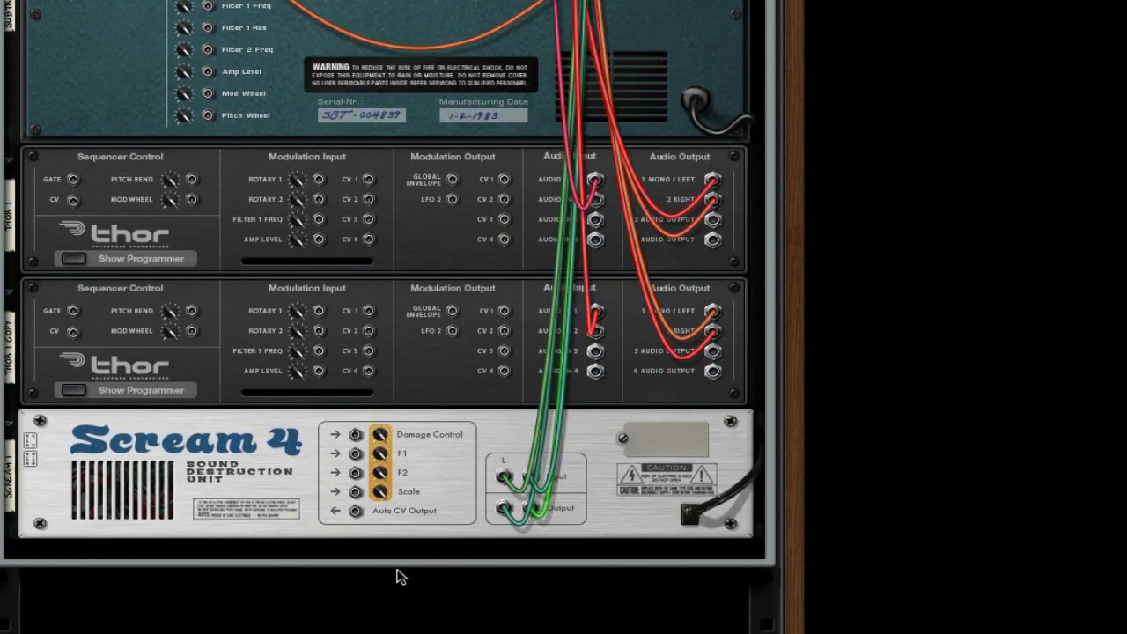
{"action": "key", "text": "Tab"}
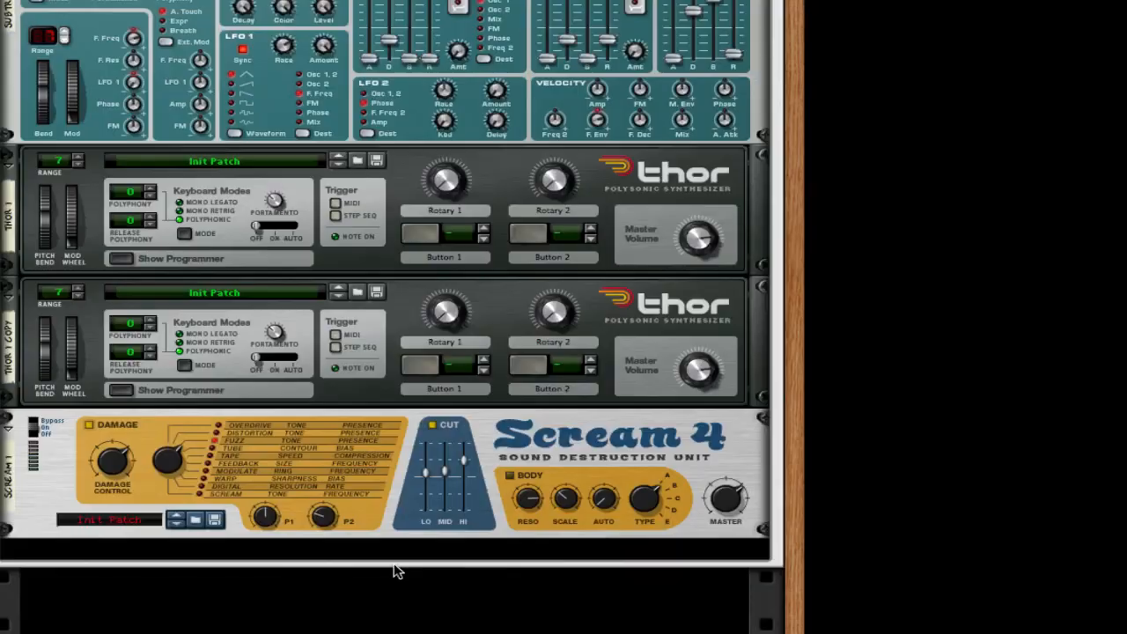
Raise the Aux 1, Aux 2 and Aux 3 sends on the SubTractor's mixer channel 1.
{"action": "scroll", "coordinate": [563, 476], "scroll_direction": "up", "scroll_amount": 10}
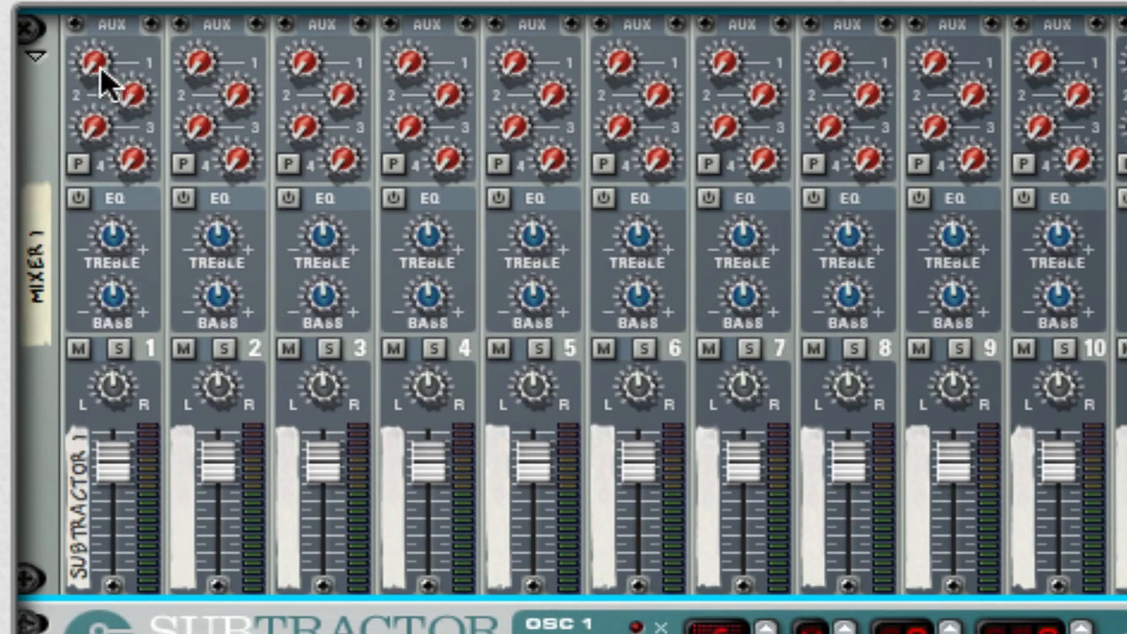
{"action": "mouse_move", "coordinate": [103, 65]}
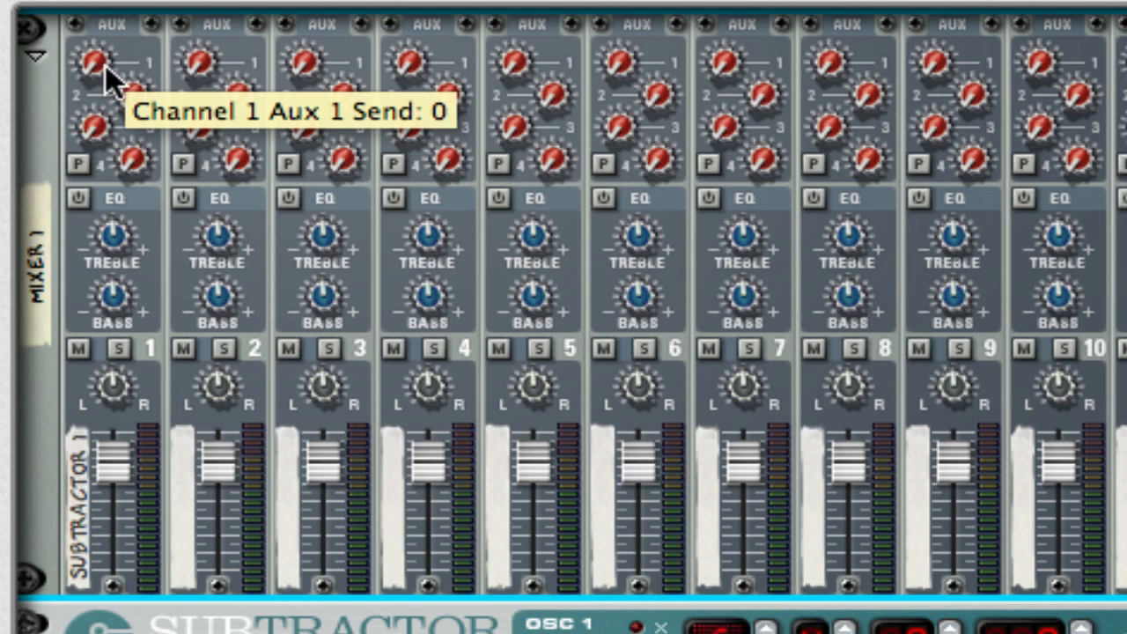
{"action": "left_click_drag", "start_coordinate": [105, 79], "coordinate": [81, 0]}
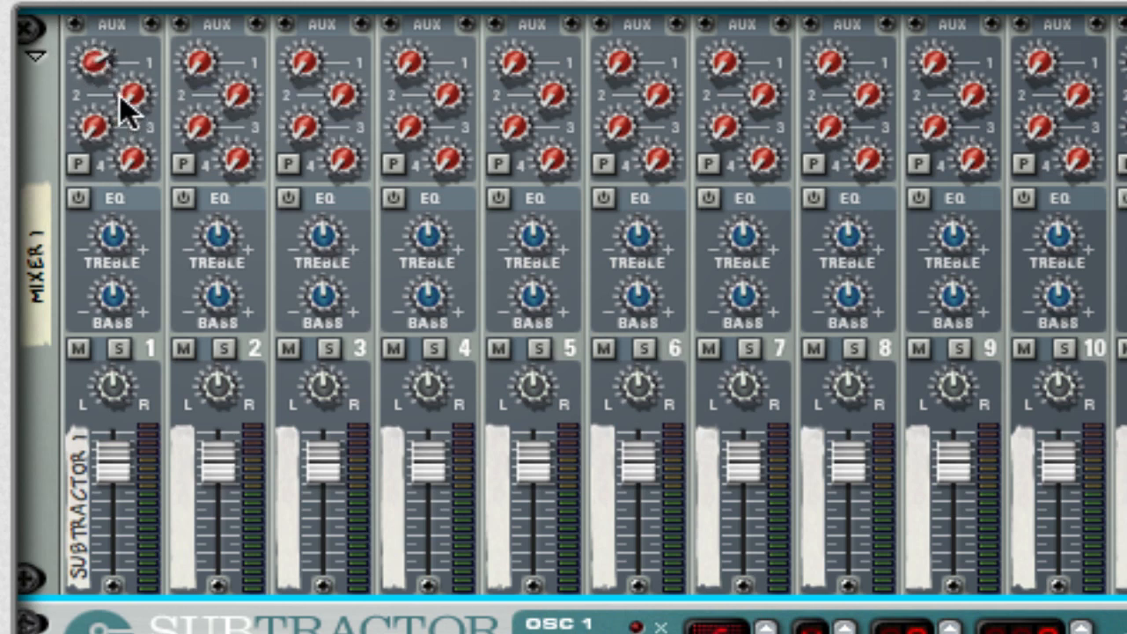
{"action": "mouse_move", "coordinate": [125, 98]}
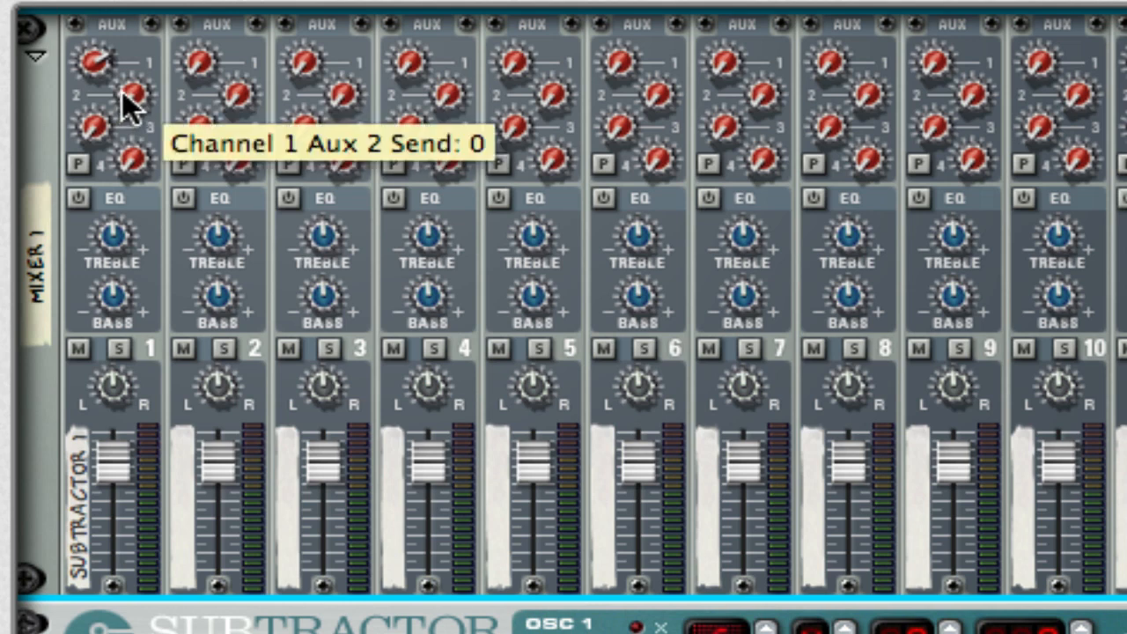
{"action": "left_click_drag", "start_coordinate": [120, 100], "coordinate": [120, 46]}
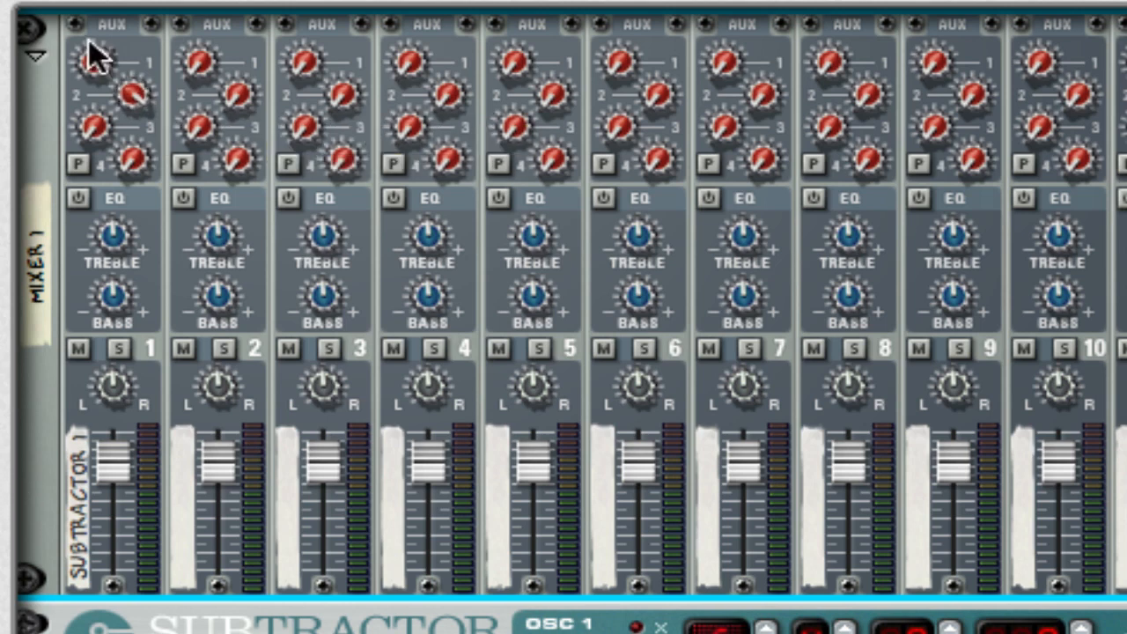
{"action": "left_click_drag", "start_coordinate": [94, 129], "coordinate": [42, 1]}
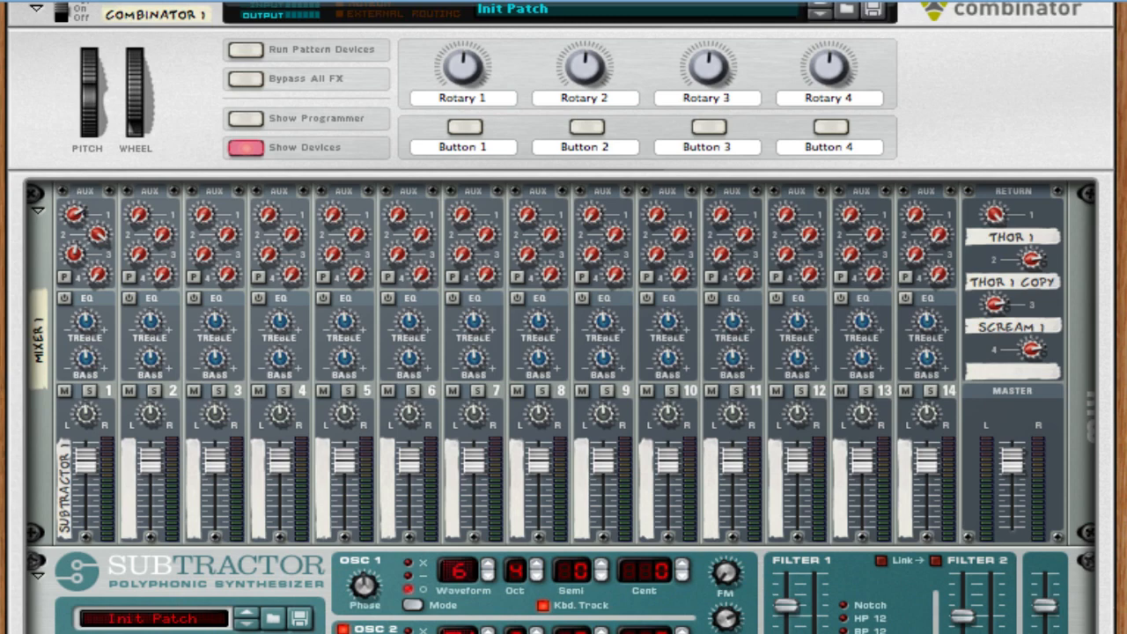
In the Combinator's programmer, route Button 1 to SubTractor 1's Osc2 On/Off with minimum 1 and maximum 1.
{"action": "scroll", "coordinate": [229, 432], "scroll_direction": "up", "scroll_amount": 6}
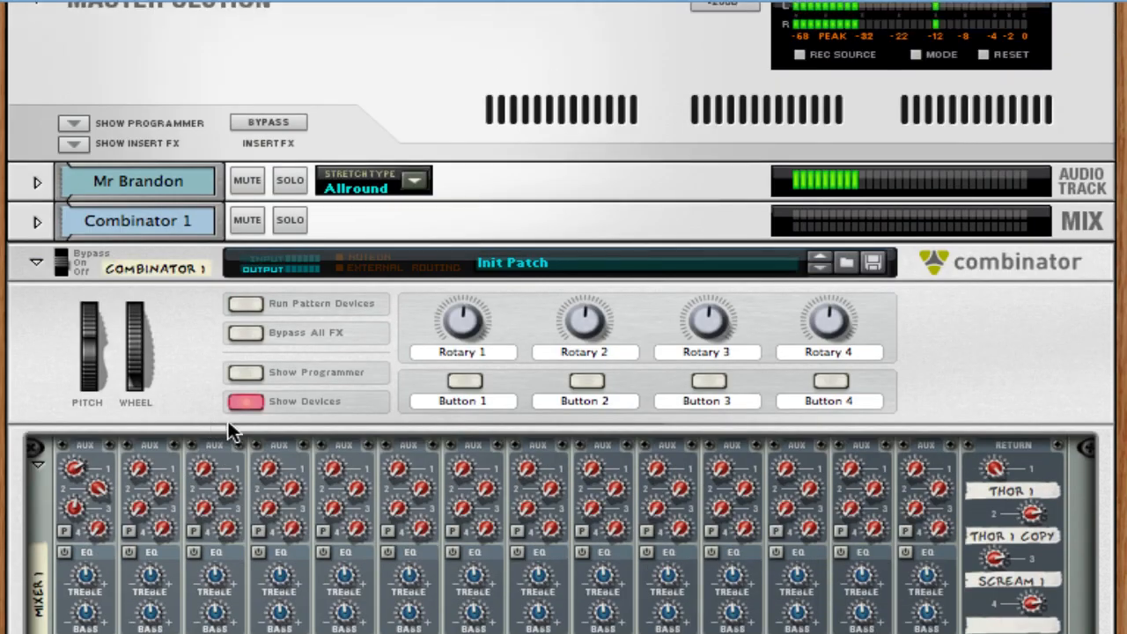
{"action": "left_click", "coordinate": [240, 371]}
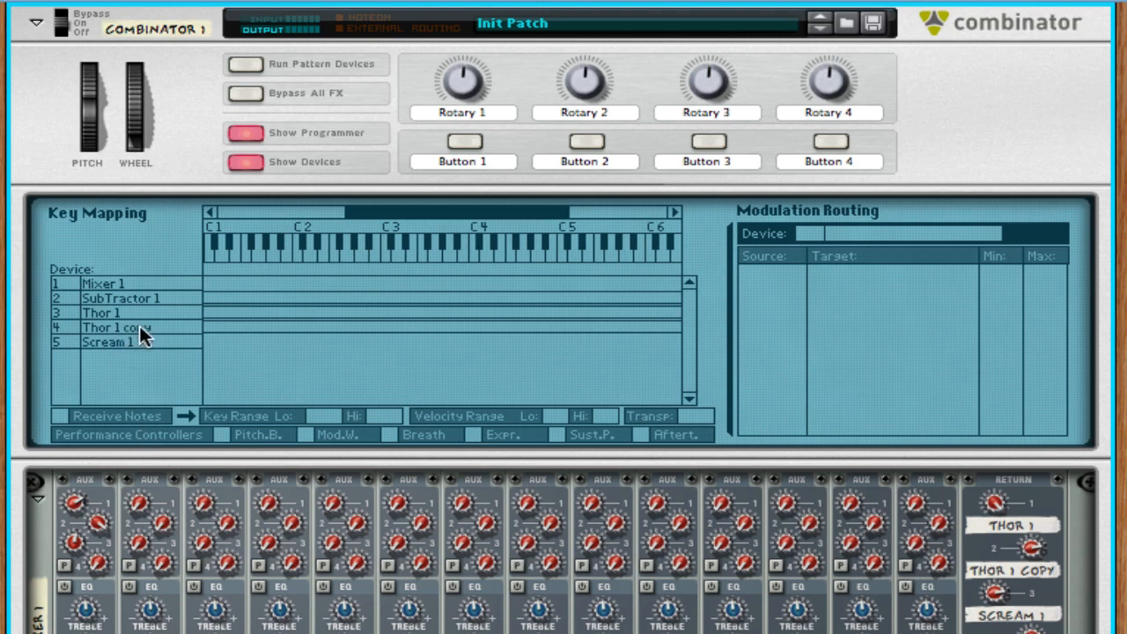
{"action": "left_click", "coordinate": [131, 300]}
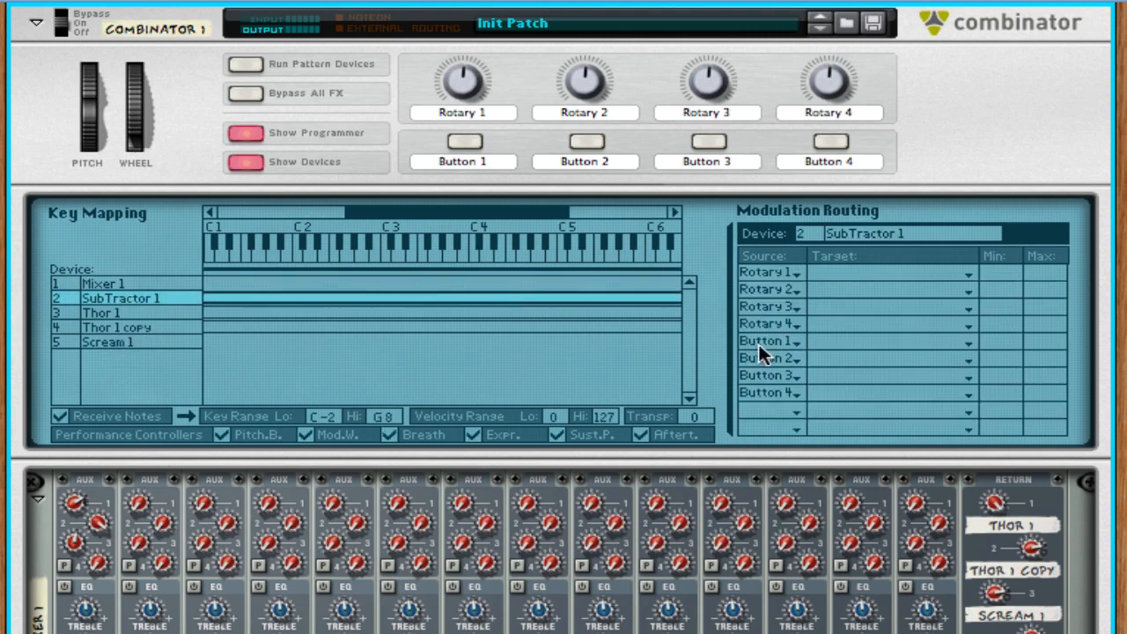
{"action": "left_click", "coordinate": [887, 344]}
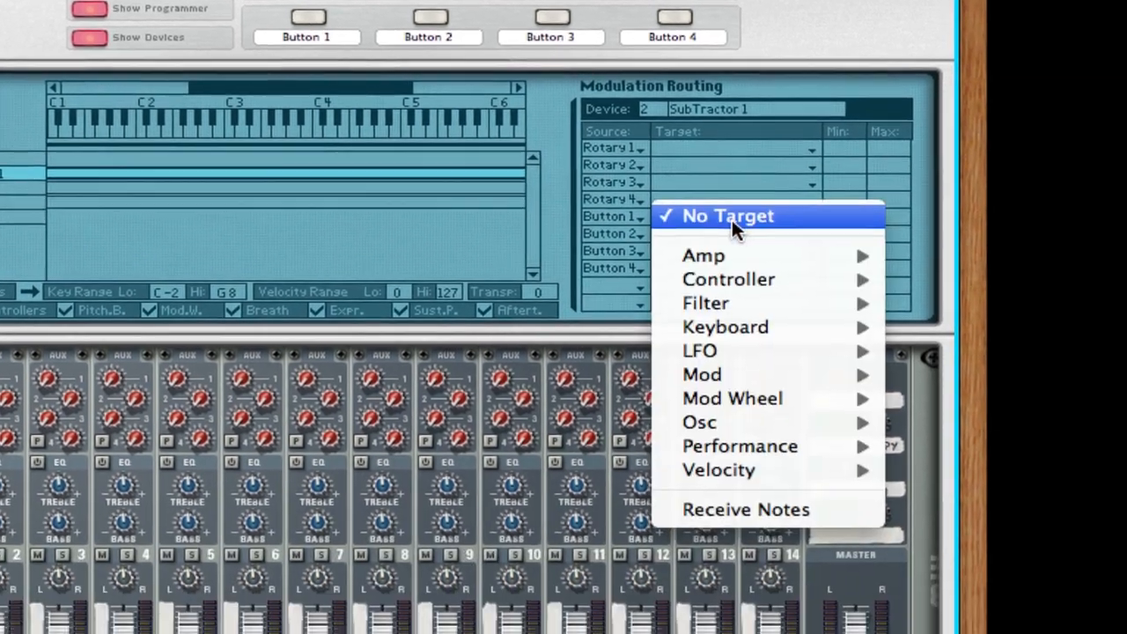
{"action": "mouse_move", "coordinate": [930, 406]}
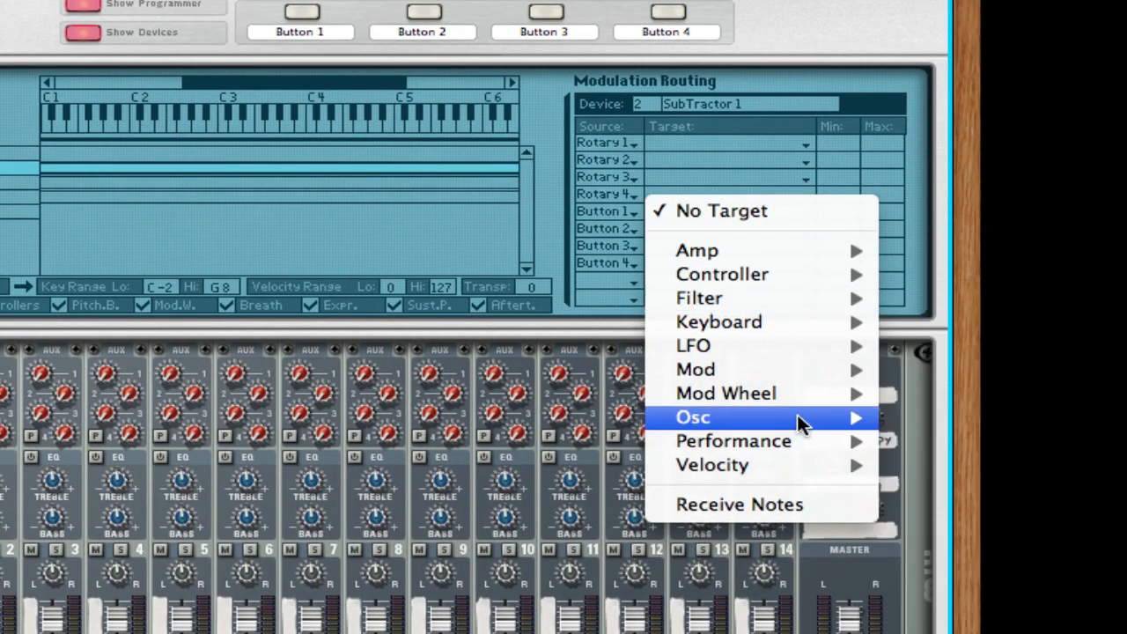
{"action": "mouse_move", "coordinate": [801, 419]}
{"action": "left_click", "coordinate": [951, 578]}
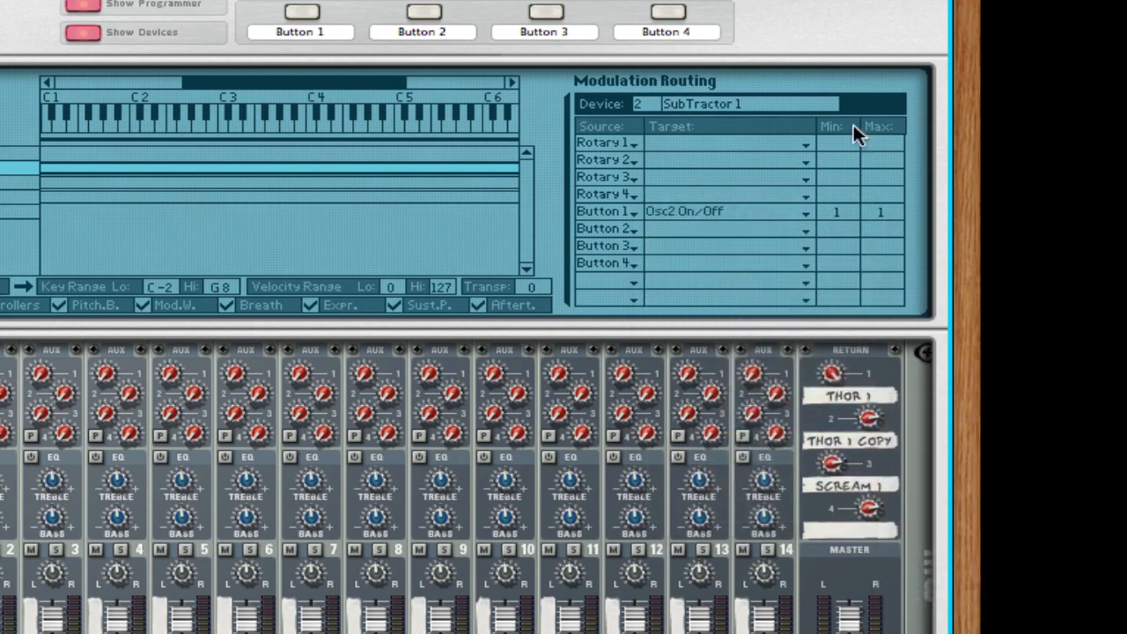
Change the second button row's source to Button 1 and route it to Osc2 Octave with minimum 2 and maximum 3.
{"action": "left_click", "coordinate": [607, 228]}
{"action": "left_click", "coordinate": [647, 205]}
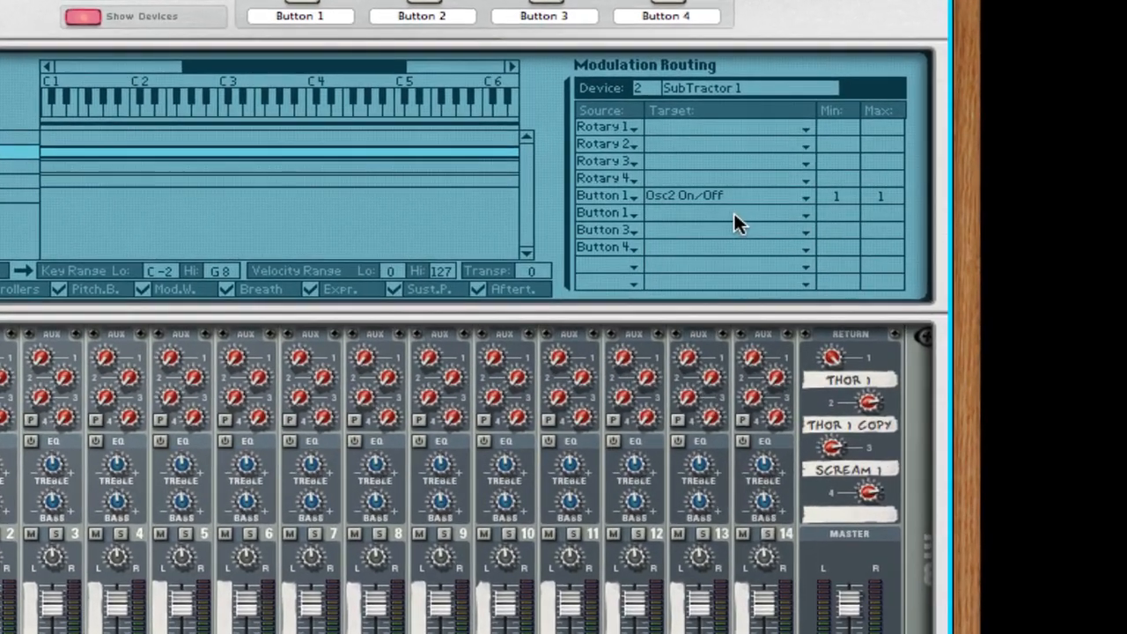
{"action": "left_click", "coordinate": [737, 223]}
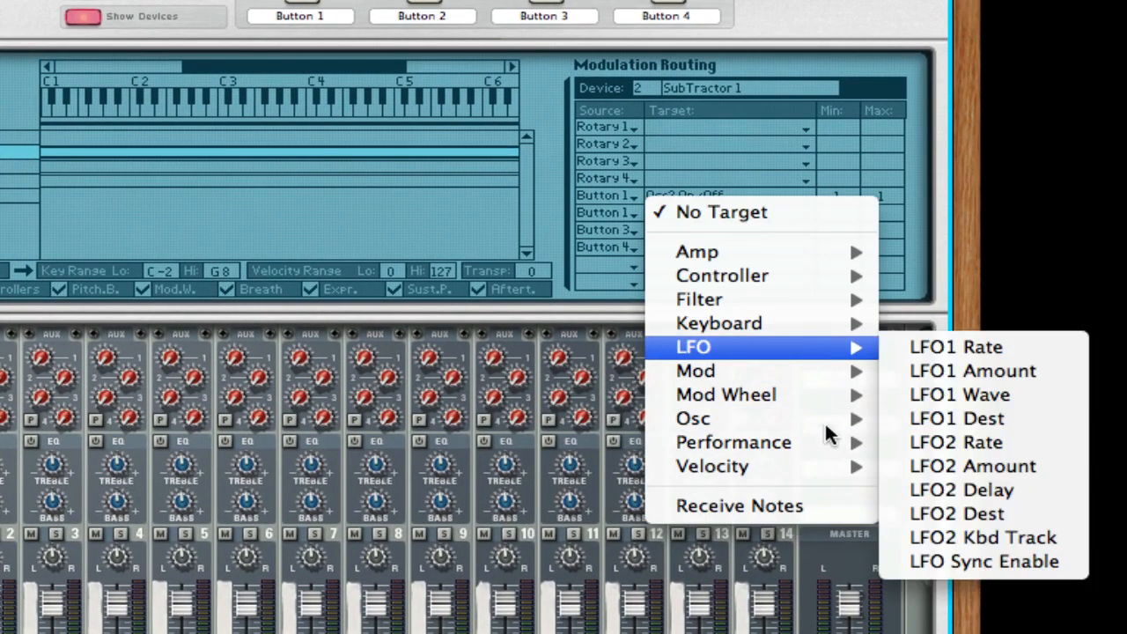
{"action": "mouse_move", "coordinate": [825, 421]}
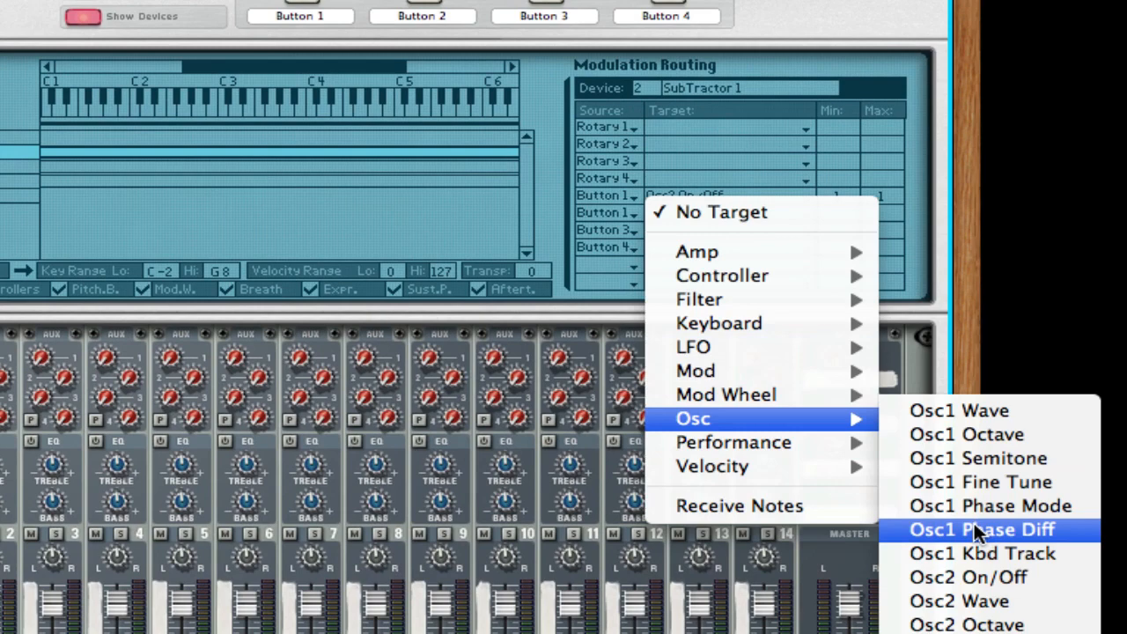
{"action": "left_click", "coordinate": [999, 625]}
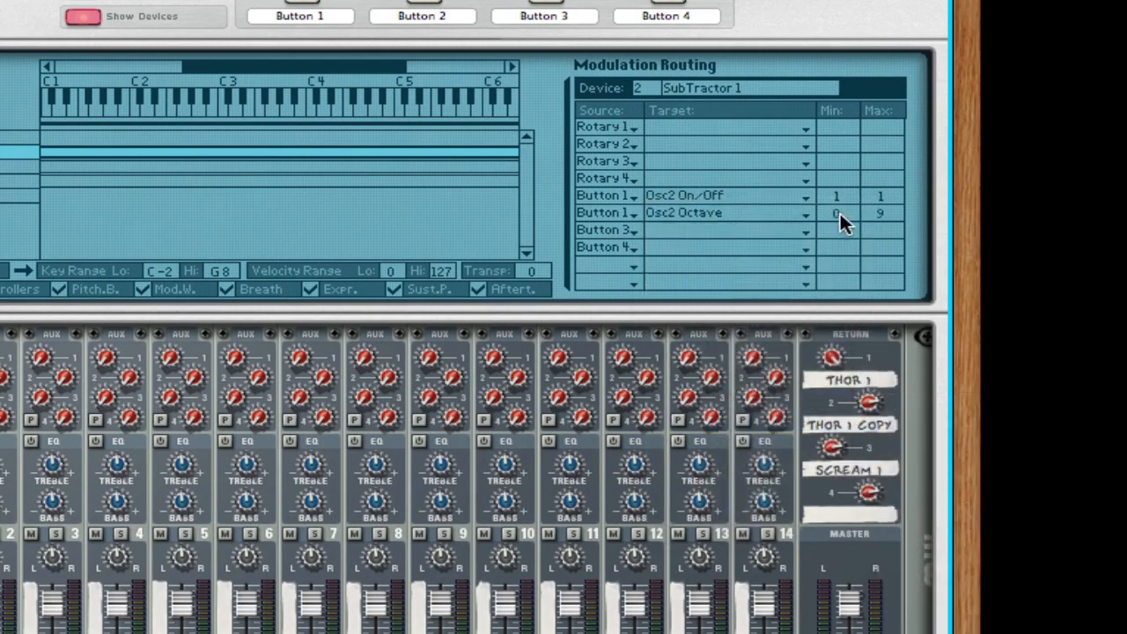
{"action": "left_click_drag", "start_coordinate": [840, 211], "coordinate": [849, 201]}
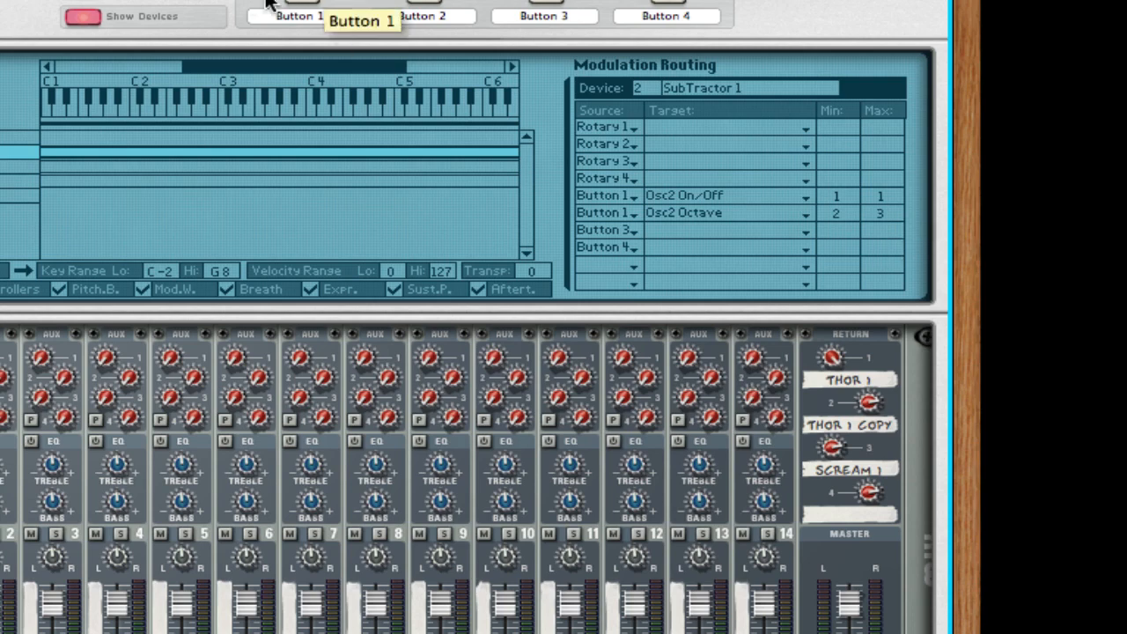
Toggle the Combinator's Button 1 on and off to test its routing.
{"action": "scroll", "coordinate": [443, 66], "scroll_direction": "down", "scroll_amount": 2}
{"action": "left_click", "coordinate": [417, 18]}
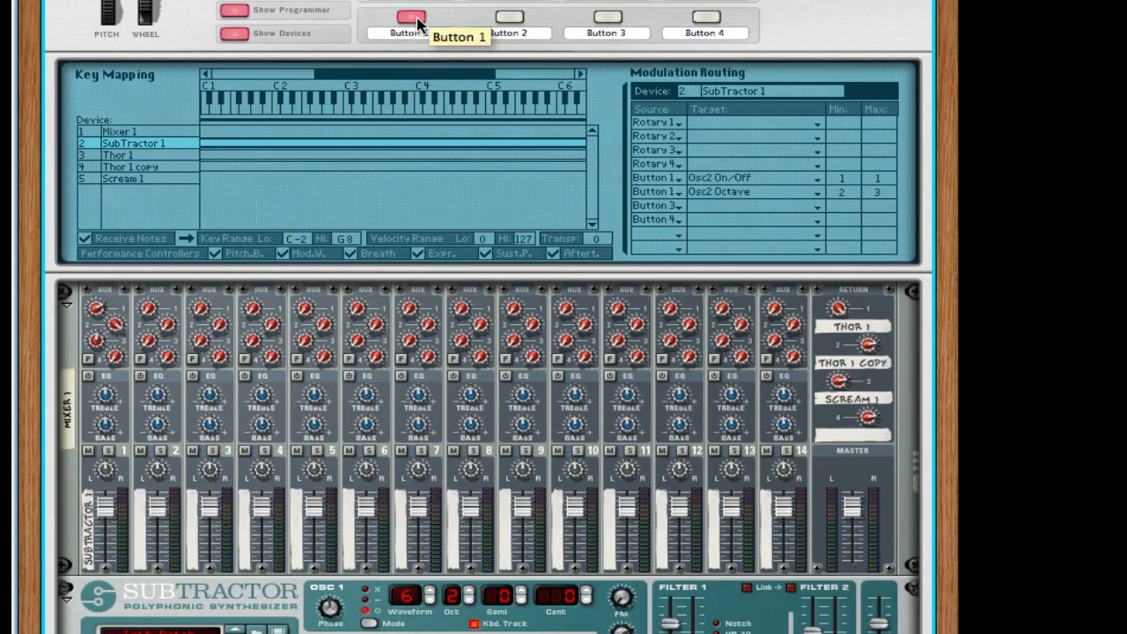
{"action": "left_click", "coordinate": [417, 17]}
{"action": "left_click", "coordinate": [417, 18]}
Rename the Combinator's Button 1 to "Sub Cut" and switch it on.
{"action": "double_click", "coordinate": [430, 32]}
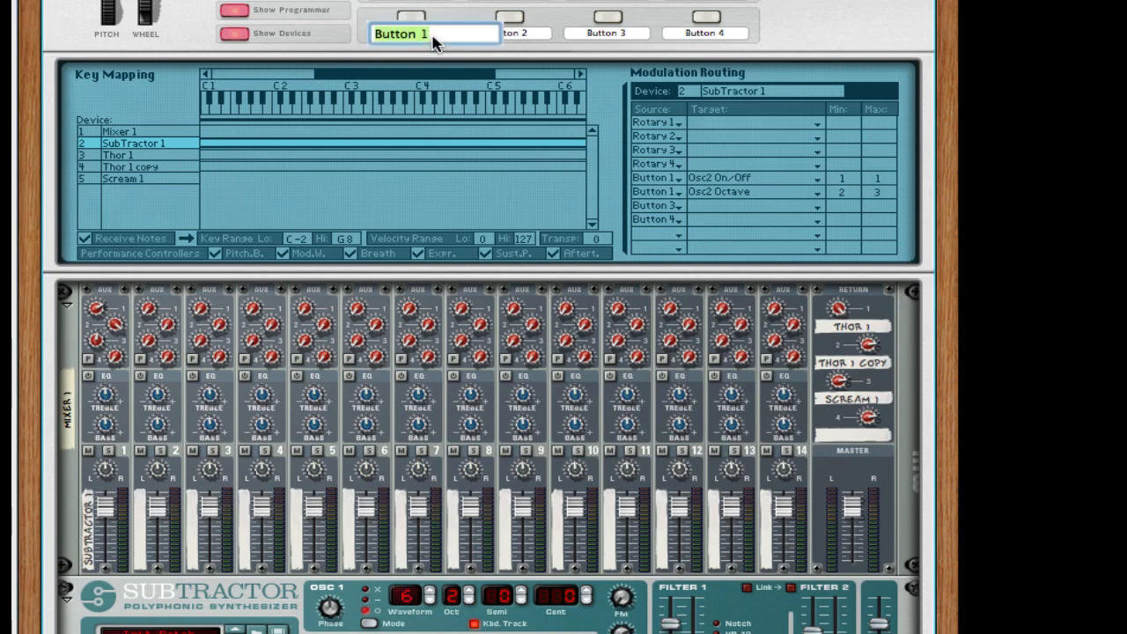
{"action": "type", "text": "Sub Cut"}
{"action": "key", "text": "Return"}
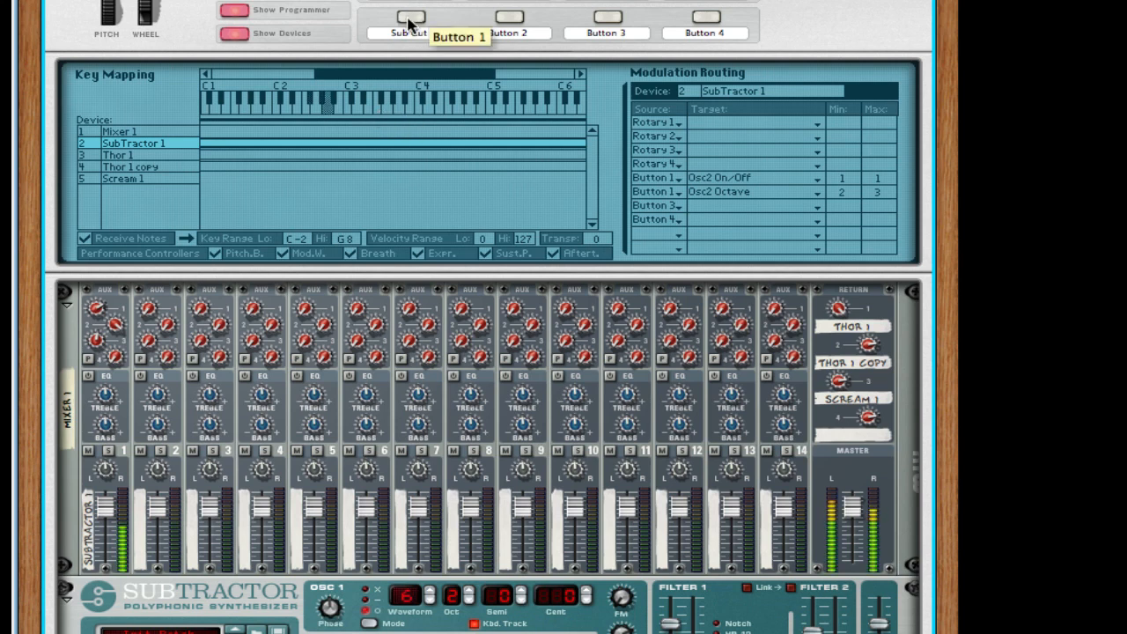
{"action": "left_click", "coordinate": [409, 19]}
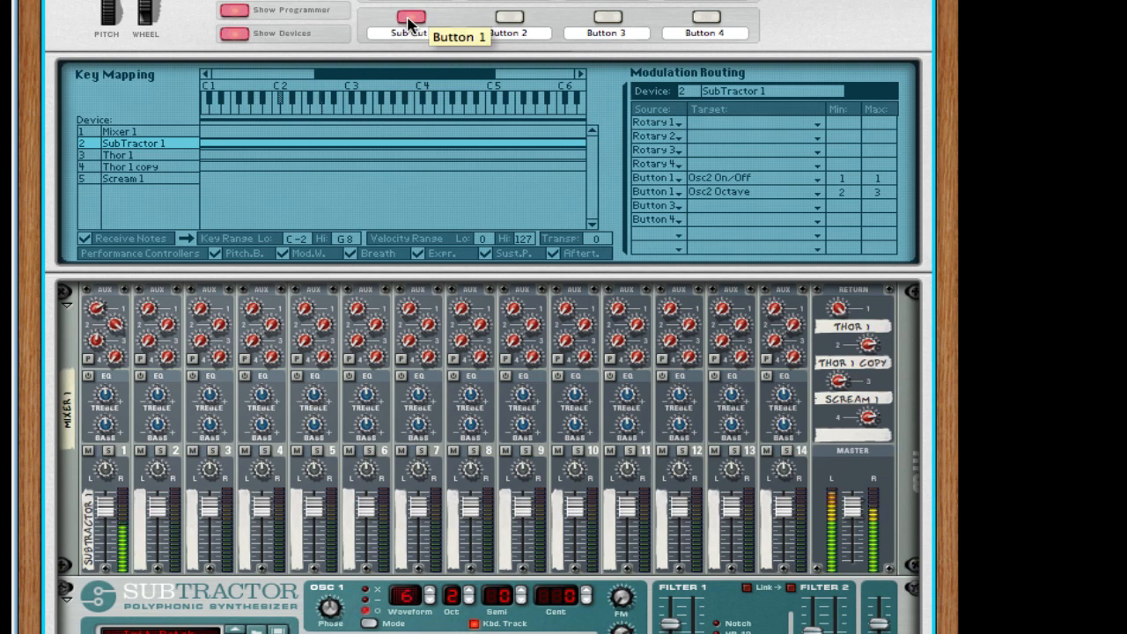
Switch off the Combinator's Sub Cut button and route Rotary 1 to SubTractor 1's LFO1 Rate.
{"action": "left_click", "coordinate": [408, 20]}
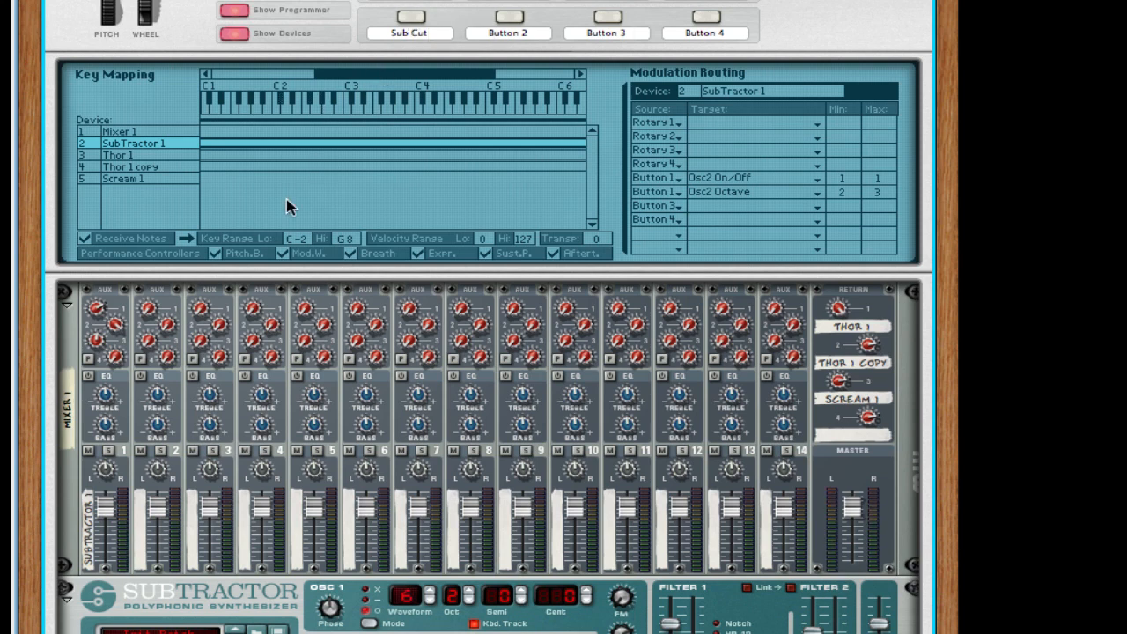
{"action": "scroll", "coordinate": [264, 150], "scroll_direction": "up", "scroll_amount": 2}
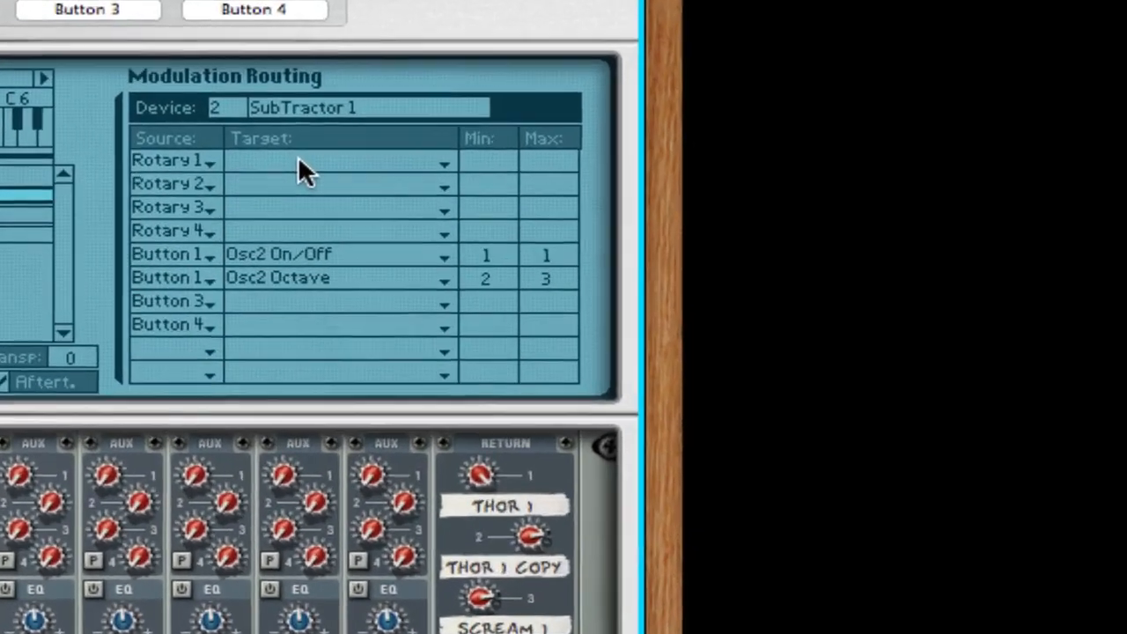
{"action": "left_click", "coordinate": [730, 213]}
{"action": "mouse_move", "coordinate": [500, 353]}
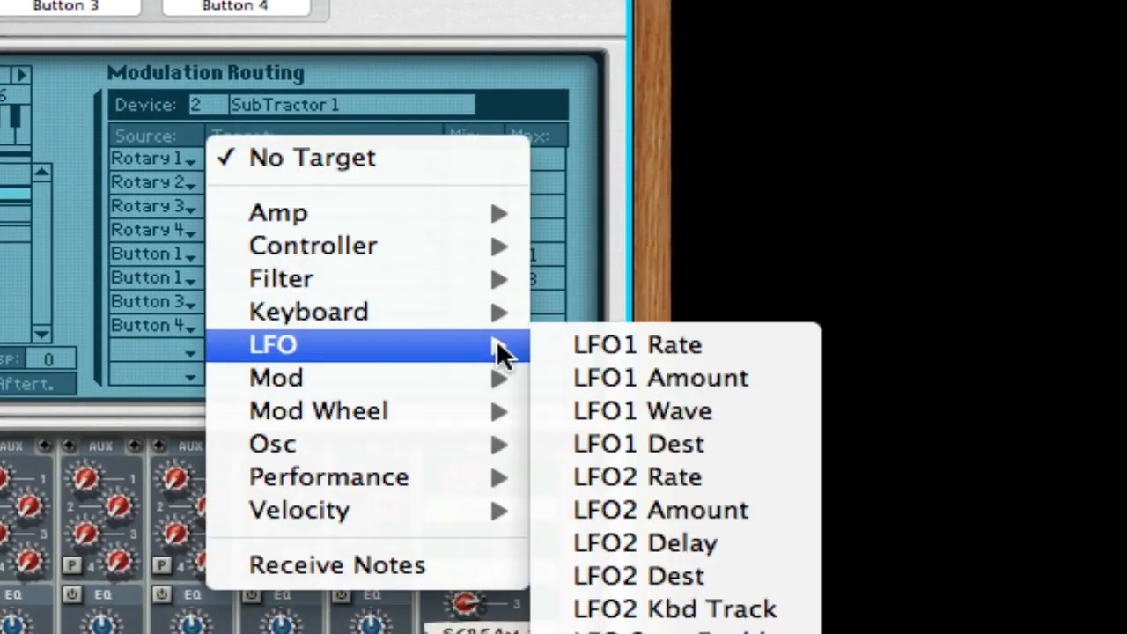
{"action": "left_click", "coordinate": [641, 356]}
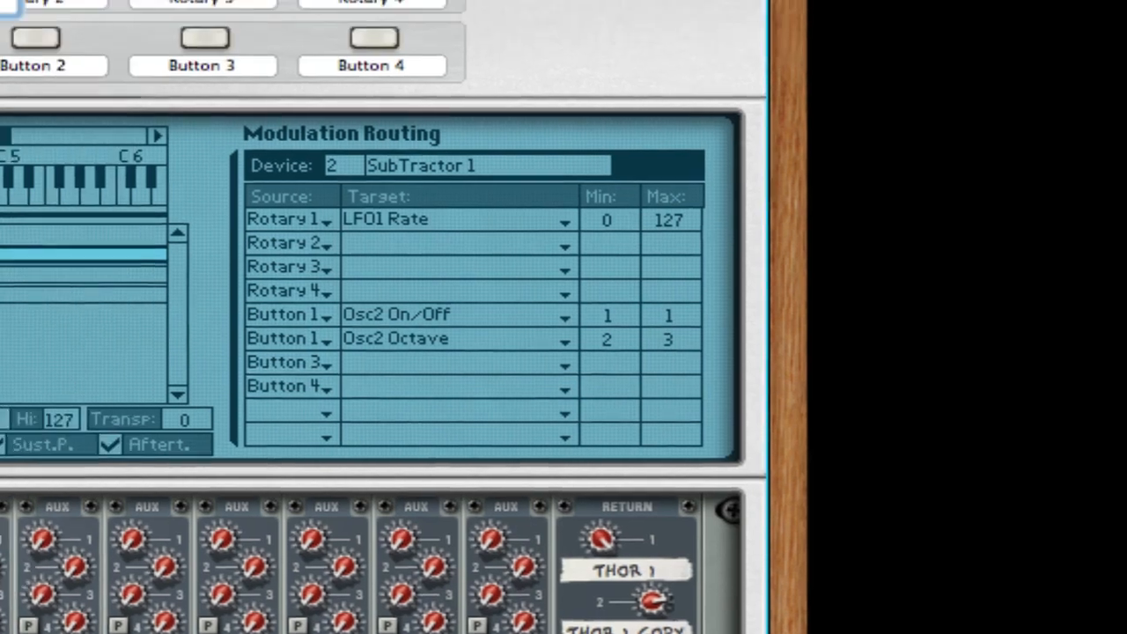
Rename the Combinator's Rotary 1 knob to "LFO Rate".
{"action": "double_click", "coordinate": [348, 214]}
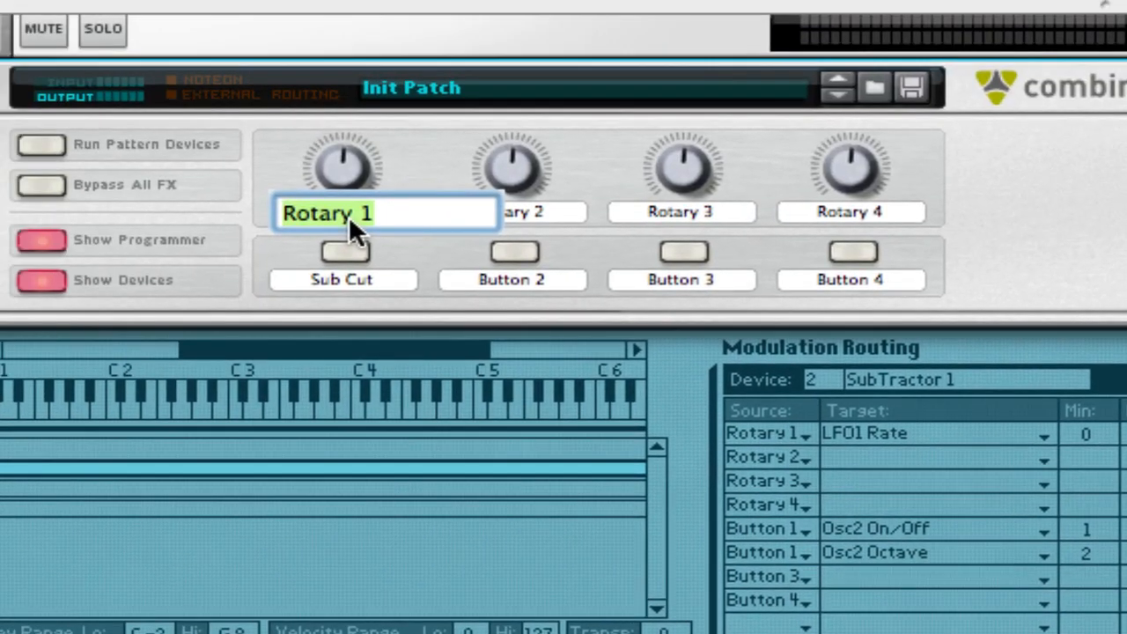
{"action": "type", "text": "LFO Rate"}
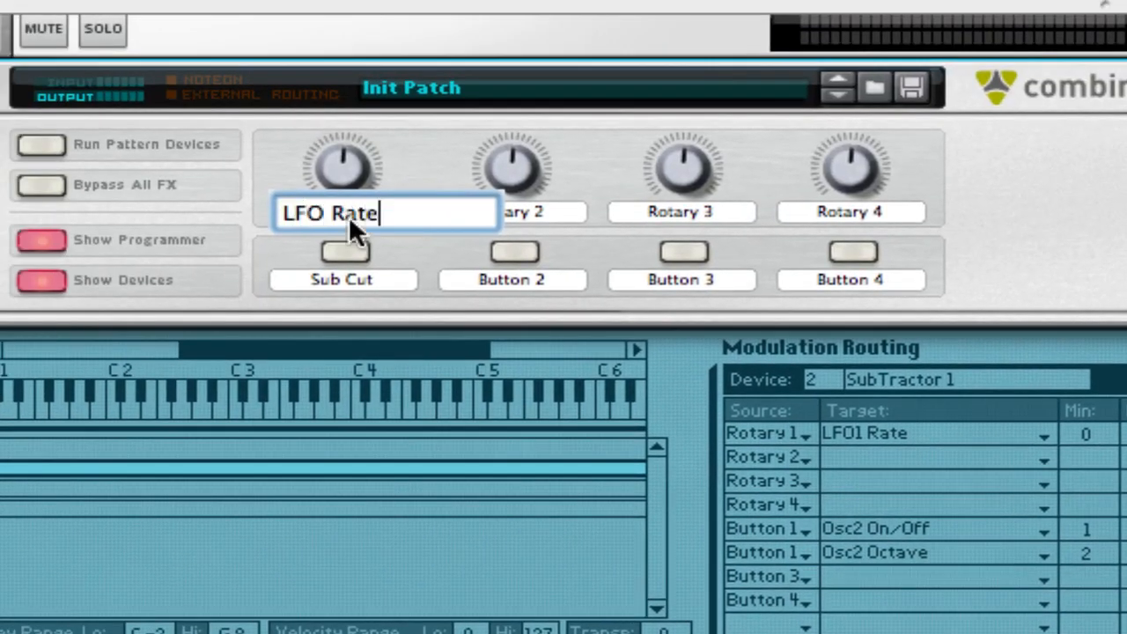
{"action": "key", "text": "Return"}
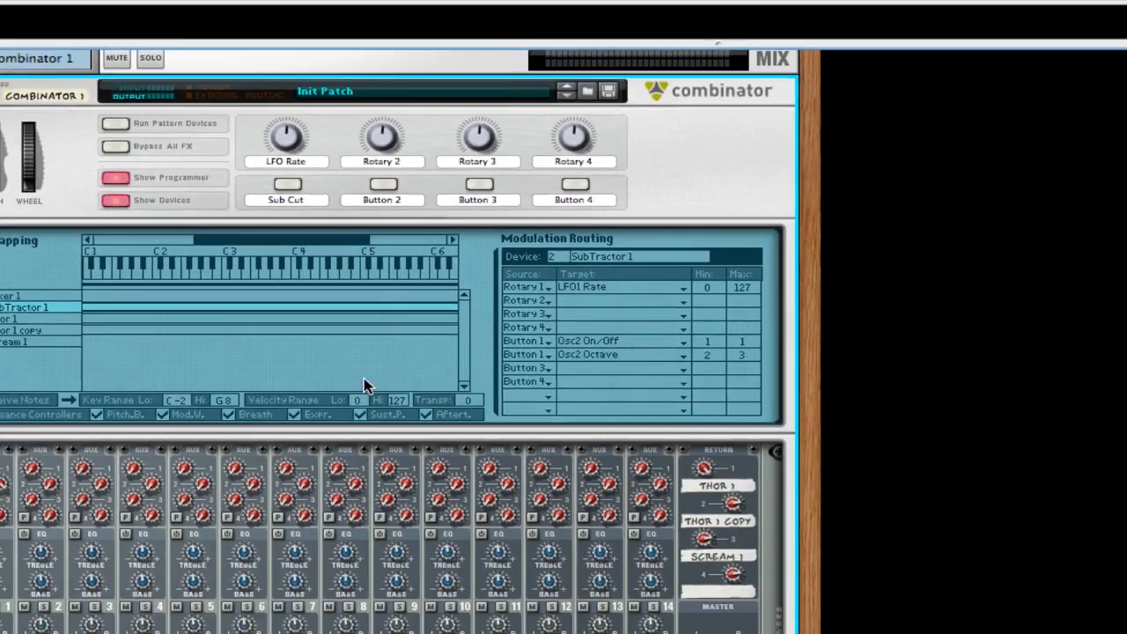